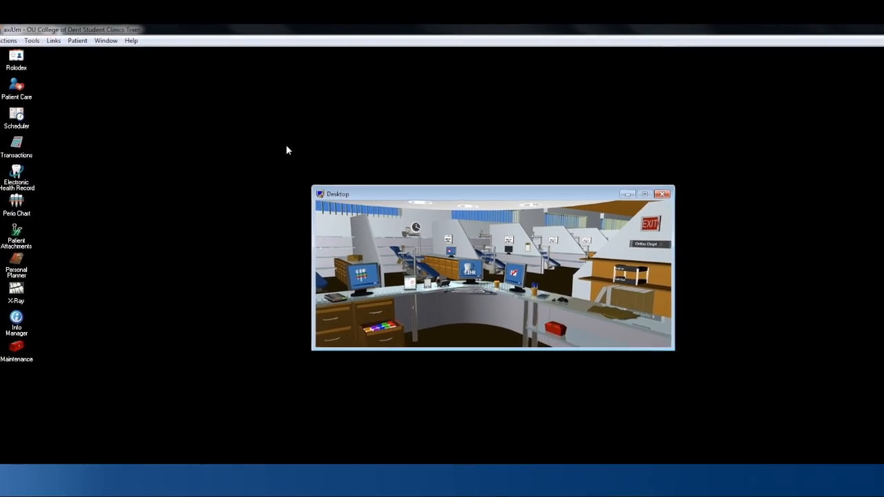
- Open the Axium Training resource page from the program's web links
{"action": "left_click", "coordinate": [53, 40]}
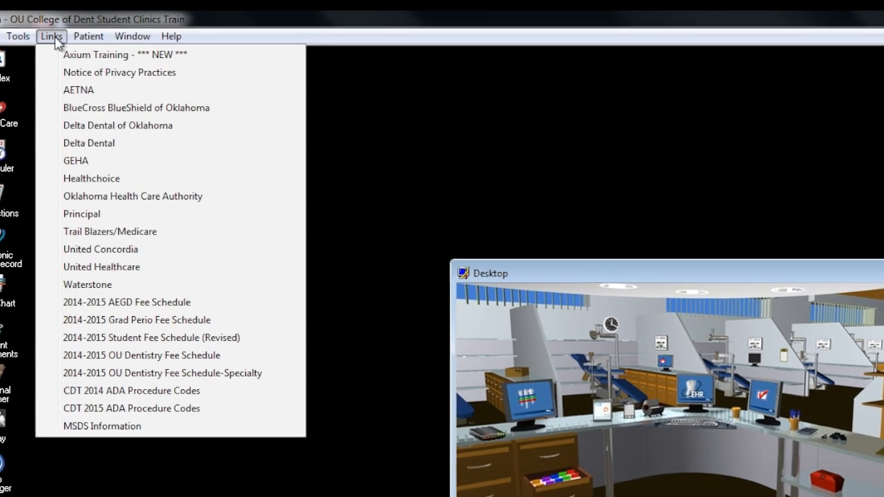
{"action": "left_click", "coordinate": [77, 55]}
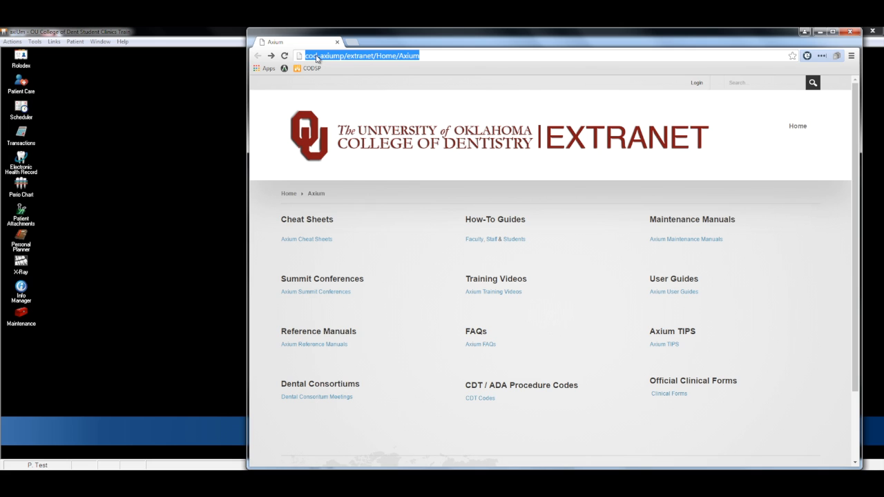
- Load tinyurl.com/oucodvideos in the browser, view the OU Dentistry channel's uploaded videos, and close the browser
{"action": "type", "text": "tinyurl.com/"}
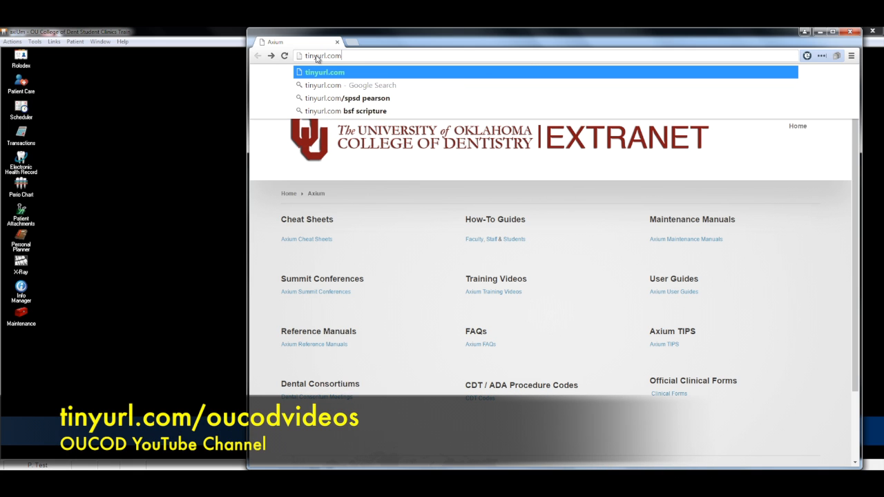
{"action": "type", "text": "oucodvideos"}
{"action": "key", "text": "Return"}
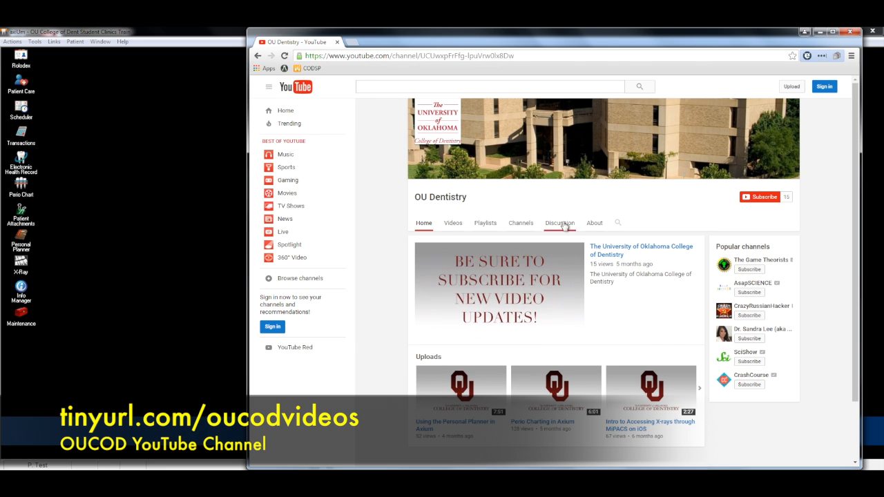
{"action": "left_click", "coordinate": [453, 225]}
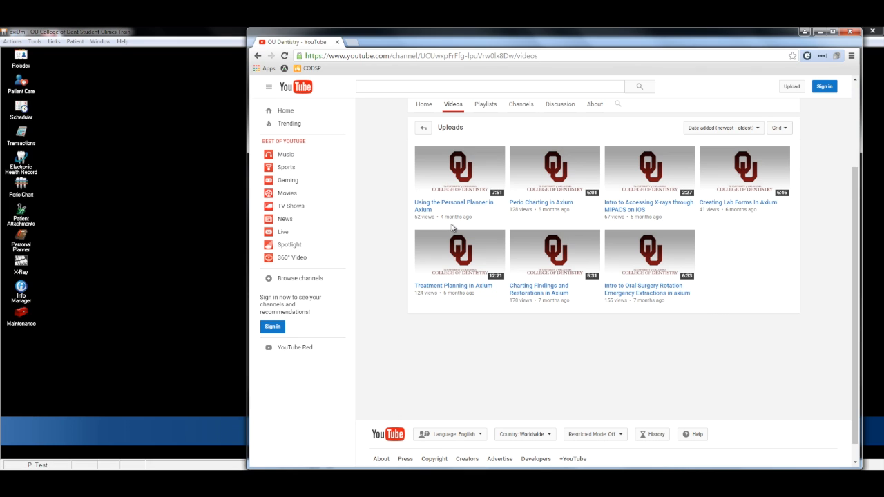
{"action": "left_click", "coordinate": [850, 34]}
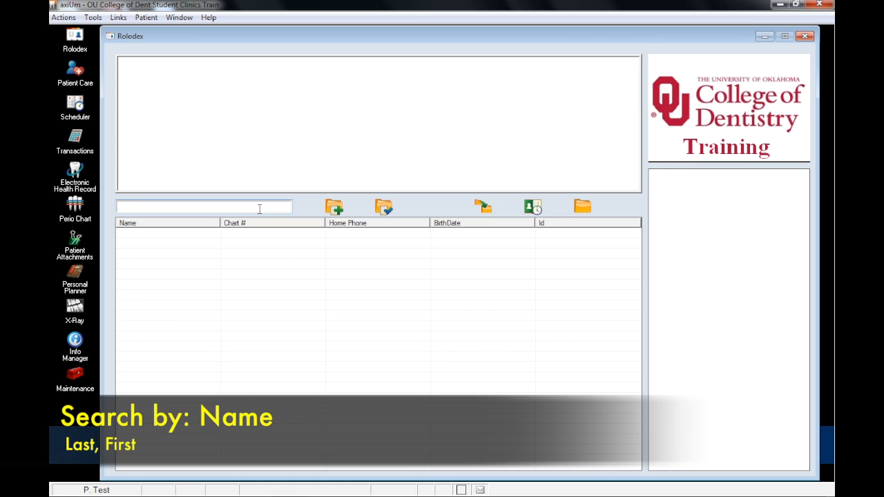
- Search the Rolodex for a patient by last name and first initial, and again by chart number
{"action": "type", "text": "sooner, b"}
{"action": "key", "text": "Return"}
{"action": "key", "text": "ctrl+a"}
{"action": "key", "text": "BackSpace"}
{"action": "type", "text": "222"}
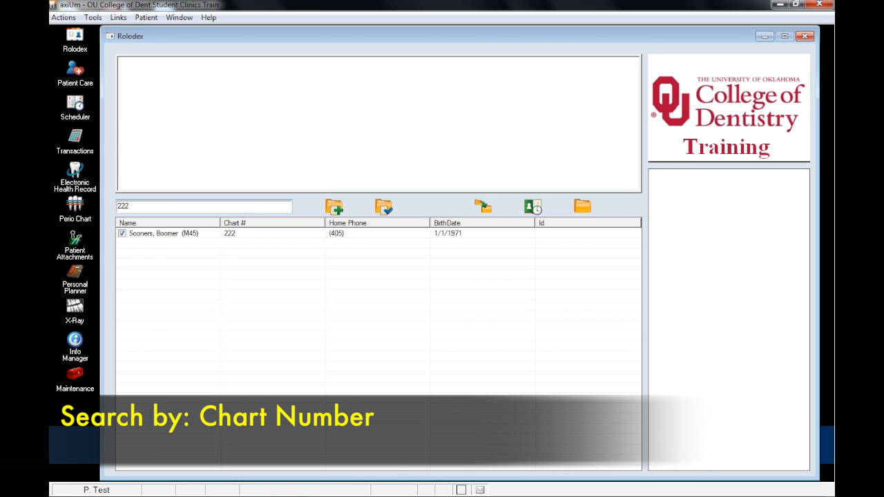
- Replace the Rolodex search with the patient's date of birth
{"action": "key", "text": "BackSpace"}
{"action": "key", "text": "BackSpace"}
{"action": "key", "text": "BackSpace"}
{"action": "type", "text": "1/1/1"}
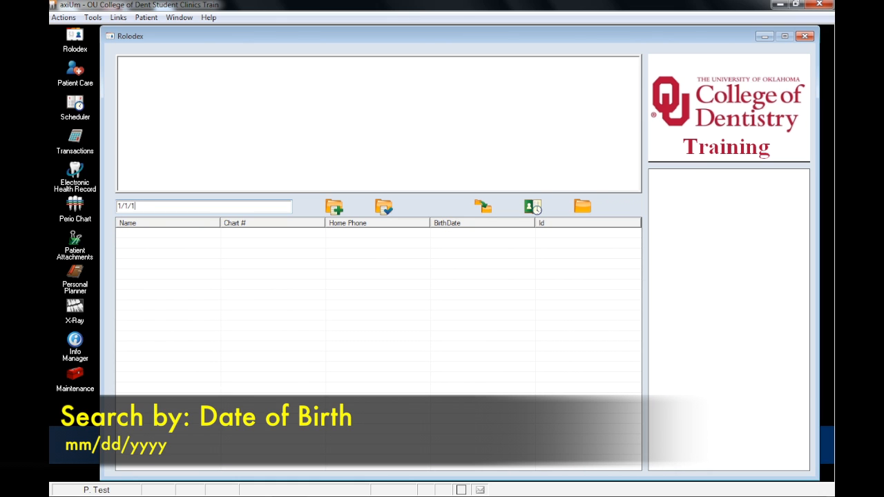
{"action": "type", "text": "971"}
{"action": "key", "text": "Return"}
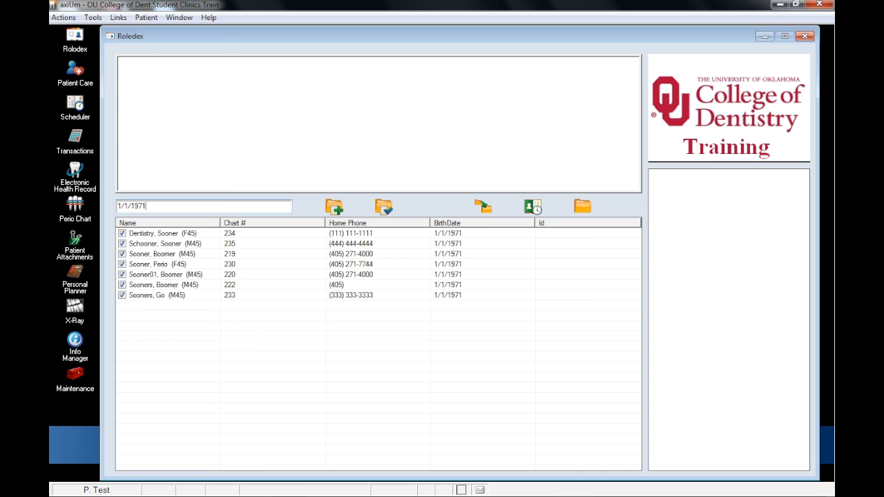
- Start a new patient record and enter the patient's last, first and preferred names
{"action": "left_click", "coordinate": [335, 207]}
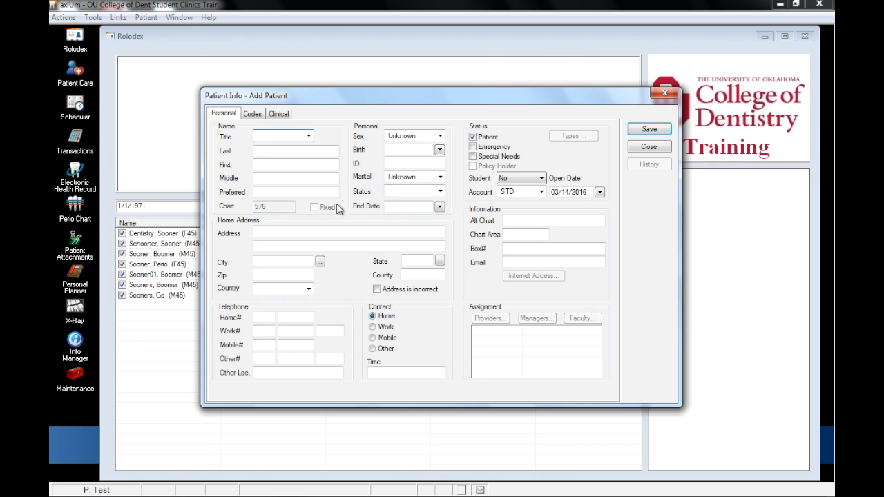
{"action": "left_click", "coordinate": [258, 152]}
{"action": "type", "text": "Sooner"}
{"action": "key", "text": "Tab"}
{"action": "type", "text": "Boomer"}
{"action": "key", "text": "Tab"}
{"action": "key", "text": "Tab"}
{"action": "type", "text": "Schooner"}
- Set the new patient's sex to Male, enter the date of birth, and set the status to ACTIVE
{"action": "left_click", "coordinate": [414, 136]}
{"action": "left_click", "coordinate": [414, 145]}
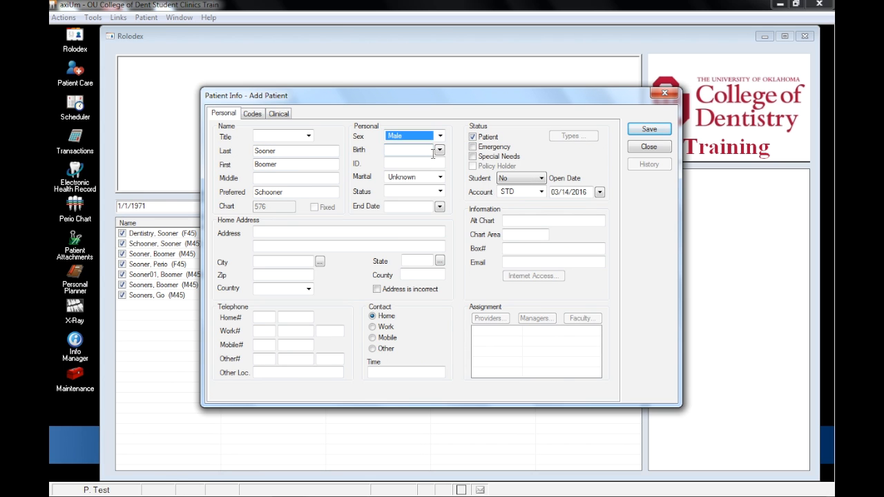
{"action": "left_click", "coordinate": [433, 153]}
{"action": "type", "text": "01/01/1971"}
{"action": "left_click", "coordinate": [440, 191]}
{"action": "left_click", "coordinate": [438, 203]}
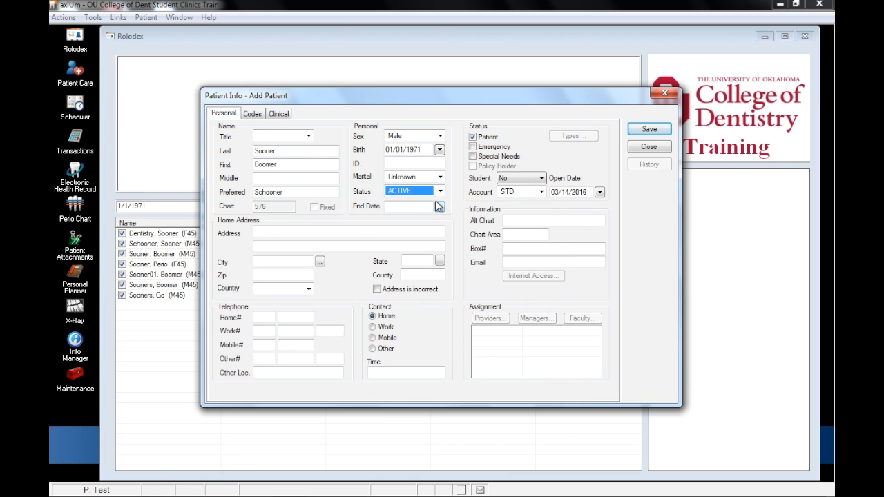
- Enter the new patient's street address, zip code and home phone number
{"action": "left_click", "coordinate": [299, 234]}
{"action": "type", "text": "1201 N. Stonewall Ave"}
{"action": "left_click", "coordinate": [279, 273]}
{"action": "type", "text": "73117"}
{"action": "left_click", "coordinate": [293, 319]}
{"action": "type", "text": "271-8001"}
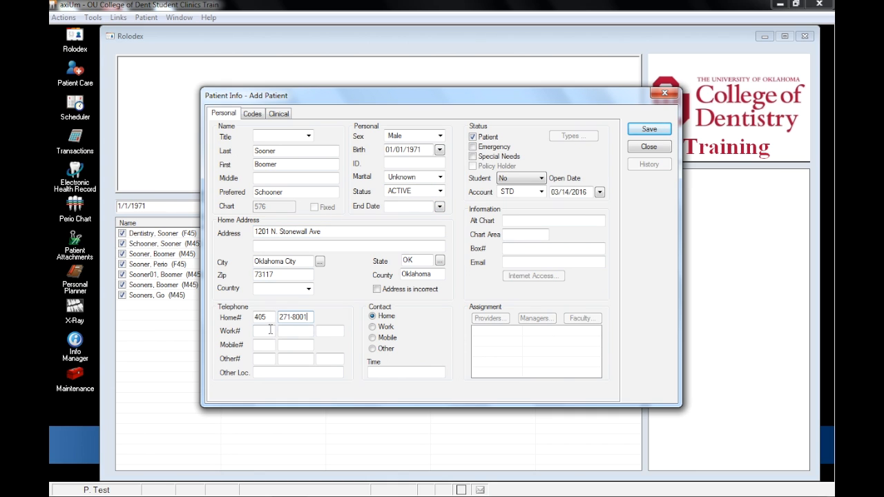
- Set the patient's custom fields to Unknown ethnicity, English language and Self-Employed employment status
{"action": "left_click", "coordinate": [253, 114]}
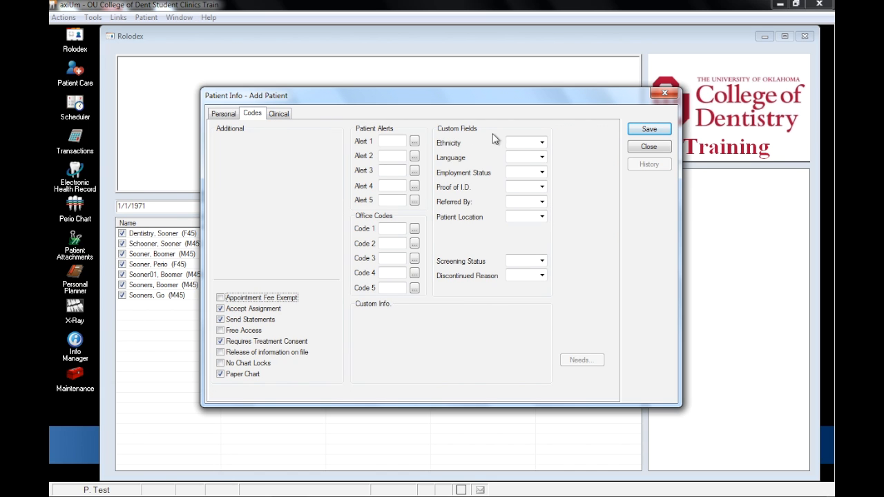
{"action": "left_click", "coordinate": [541, 143]}
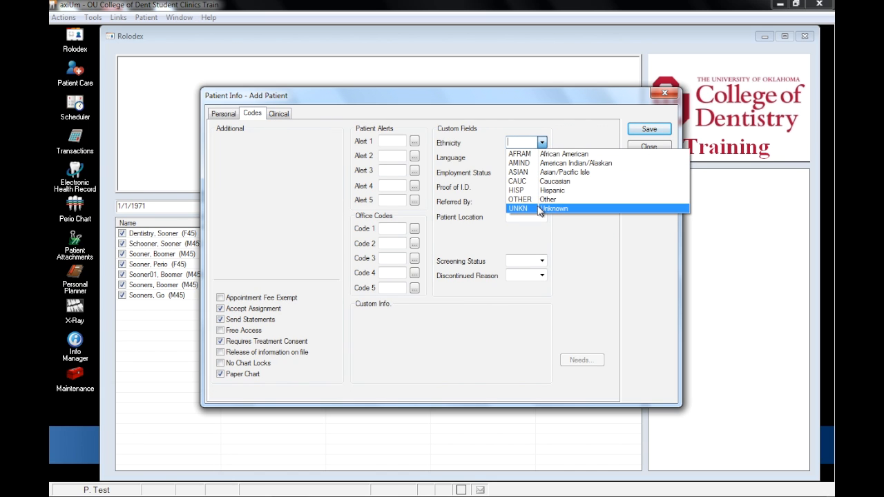
{"action": "left_click", "coordinate": [539, 209]}
{"action": "left_click", "coordinate": [543, 159]}
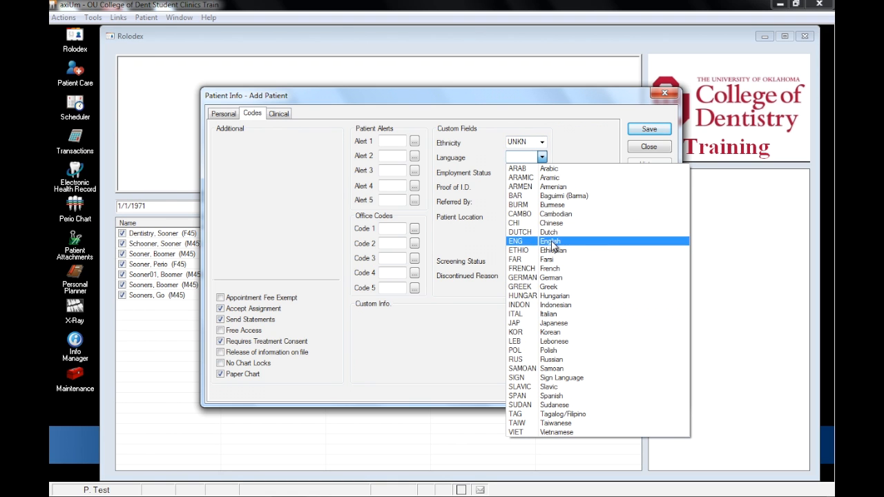
{"action": "left_click", "coordinate": [552, 243]}
{"action": "left_click", "coordinate": [542, 173]}
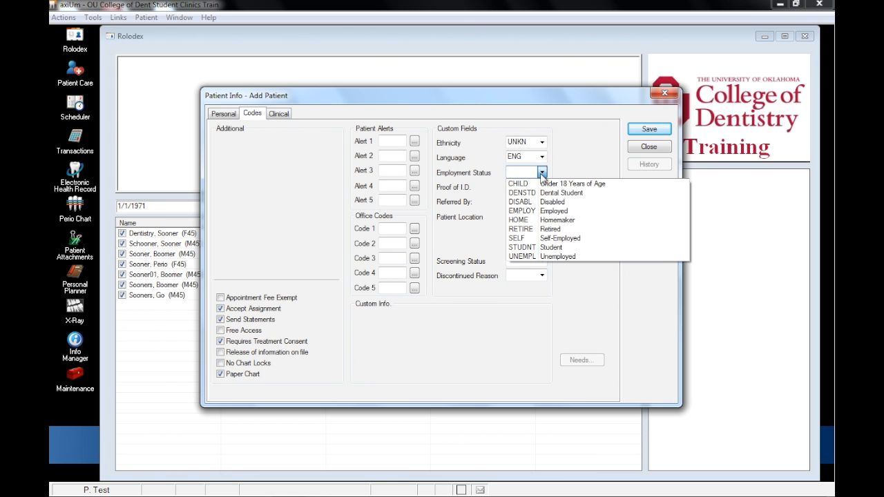
{"action": "left_click", "coordinate": [567, 238]}
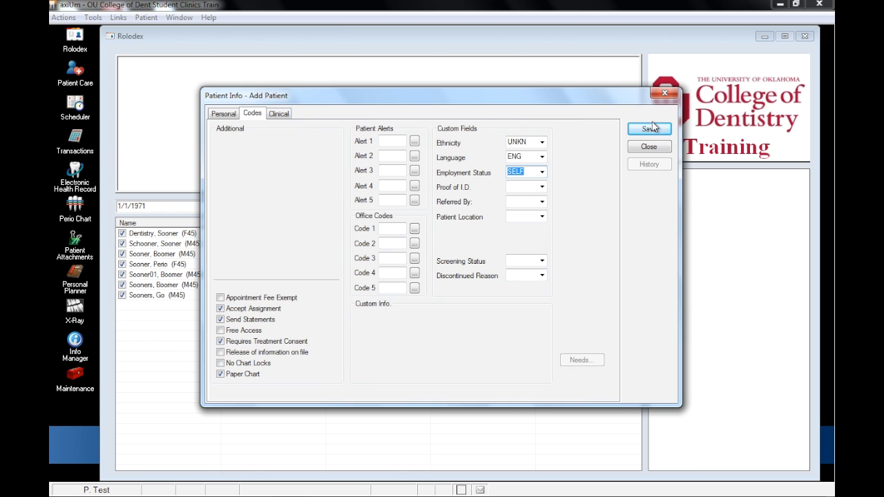
- Enter the emergency contact's last name, first name and phone number in the clinical information, and save the patient record
{"action": "left_click", "coordinate": [279, 113]}
{"action": "key", "text": "Tab"}
{"action": "key", "text": "Tab"}
{"action": "key", "text": "Tab"}
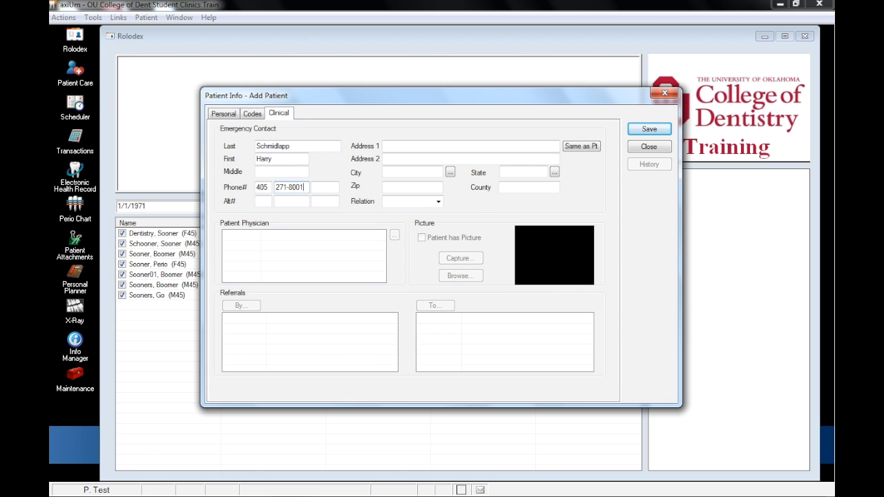
{"action": "left_click", "coordinate": [637, 130]}
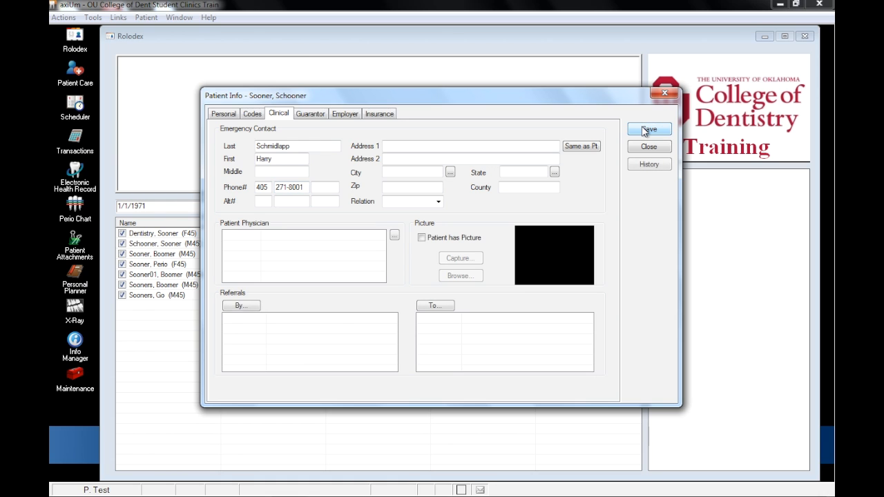
- Start a new guarantor entry and look up an existing person by last name in the guarantor rolodex
{"action": "left_click", "coordinate": [309, 114]}
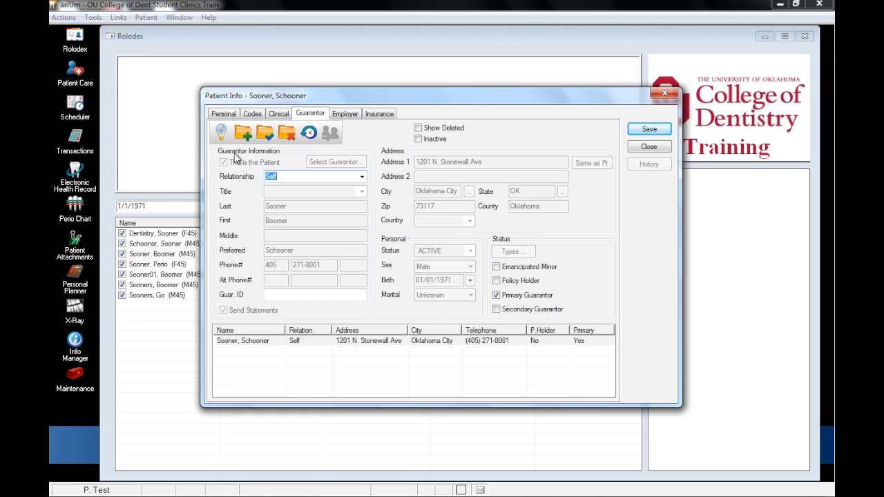
{"action": "left_click", "coordinate": [221, 133]}
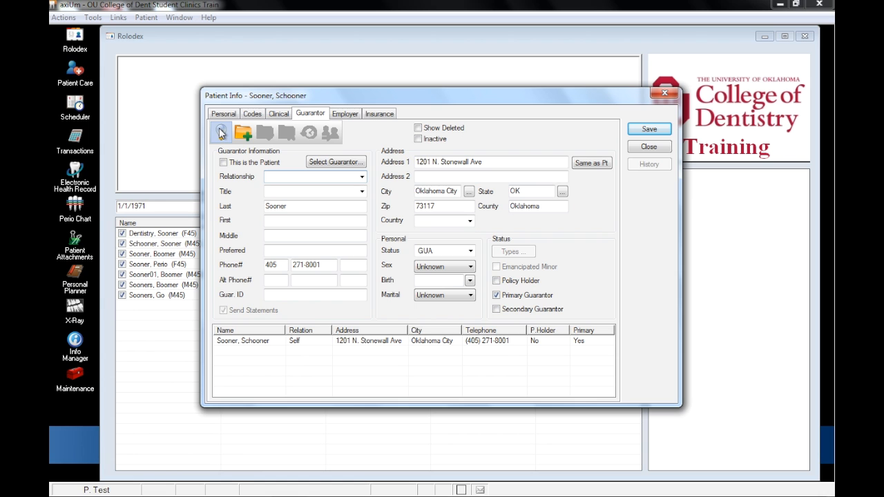
{"action": "left_click", "coordinate": [331, 163]}
{"action": "type", "text": "cli"}
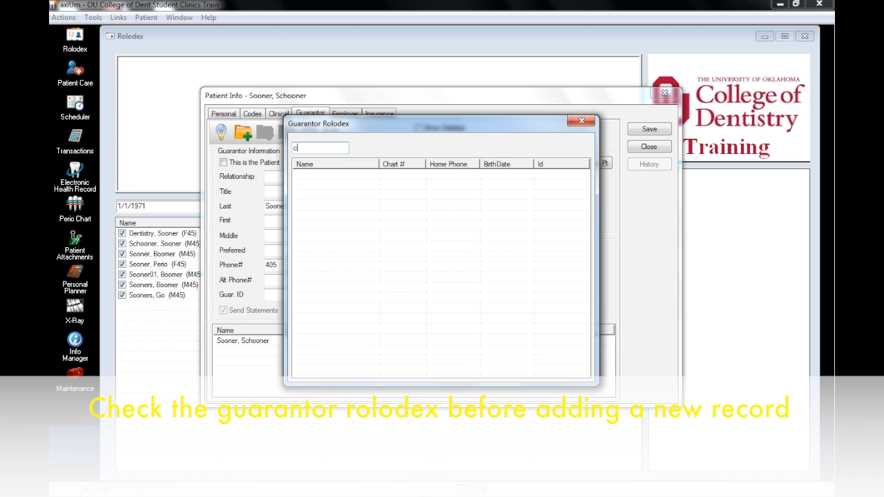
{"action": "type", "text": "fton"}
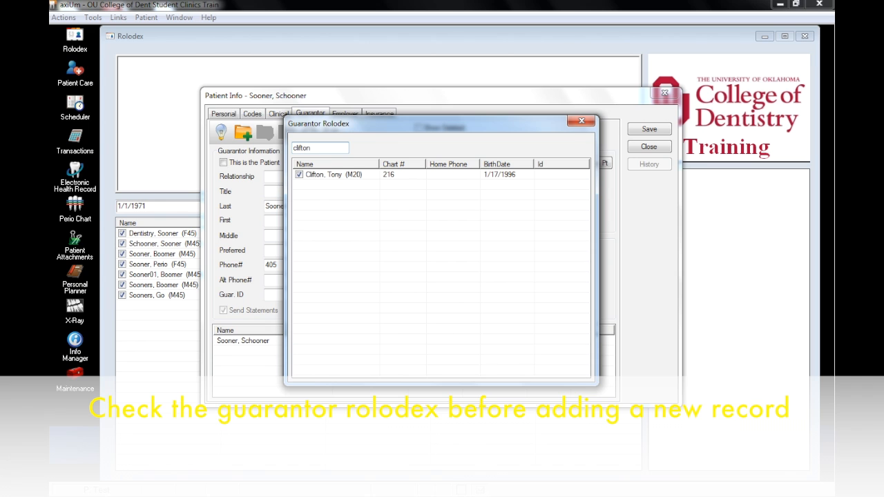
{"action": "left_click", "coordinate": [336, 177]}
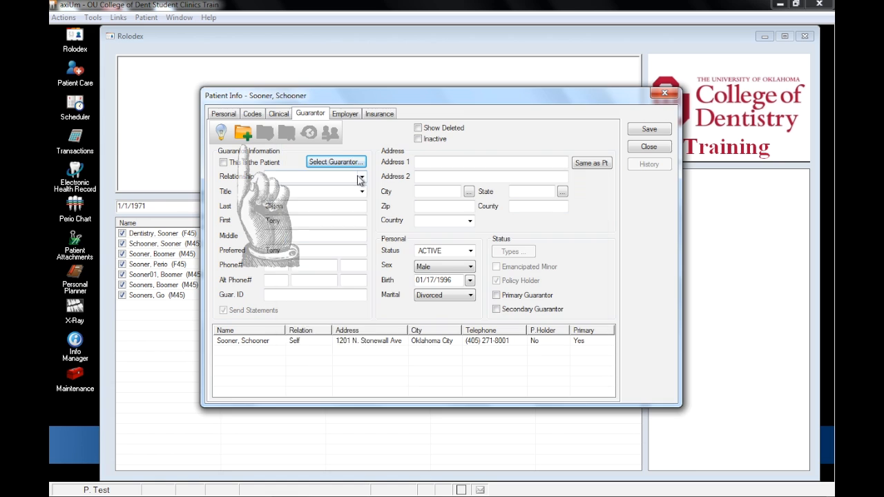
{"action": "left_click", "coordinate": [361, 178]}
{"action": "left_click", "coordinate": [274, 307]}
- Start a new employer record from the patient's employer information and name it Rainbows and Bunnies
{"action": "left_click", "coordinate": [345, 115]}
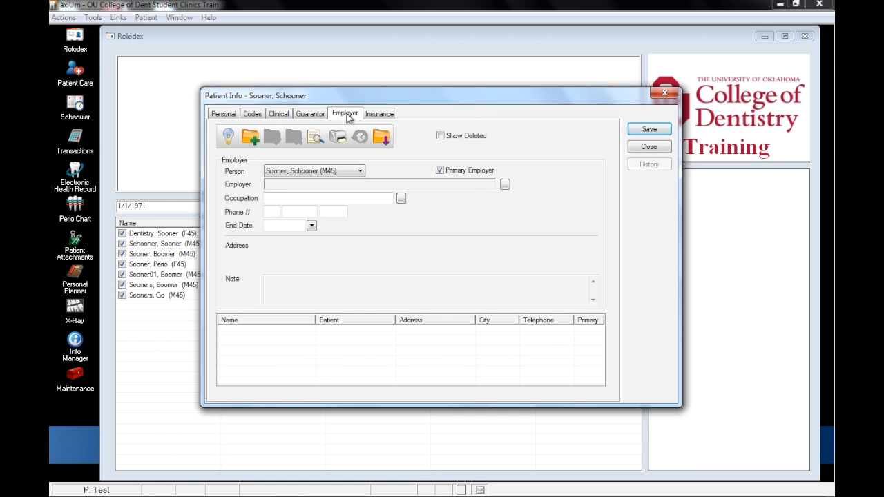
{"action": "left_click", "coordinate": [505, 185]}
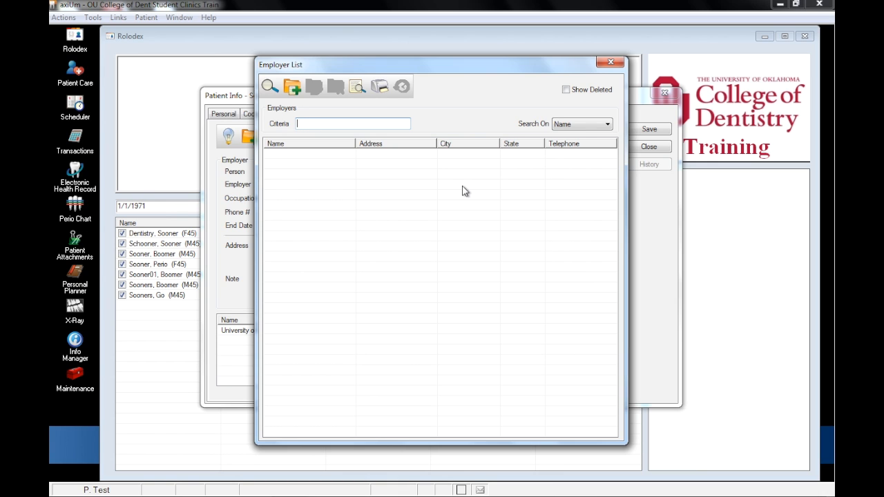
{"action": "left_click", "coordinate": [292, 89]}
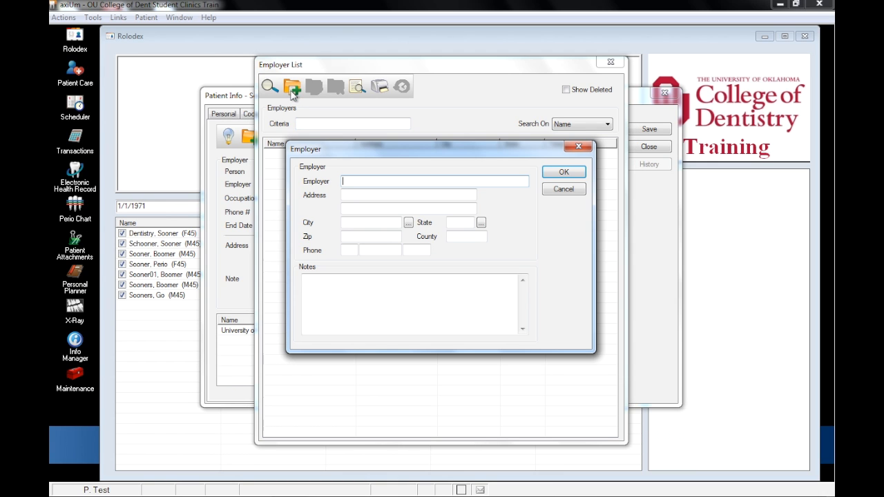
{"action": "type", "text": "Rainbows and Bunnies"}
- Enter the new employer's street address and zip code, and save the employer record
{"action": "key", "text": "Tab"}
{"action": "type", "text": "12"}
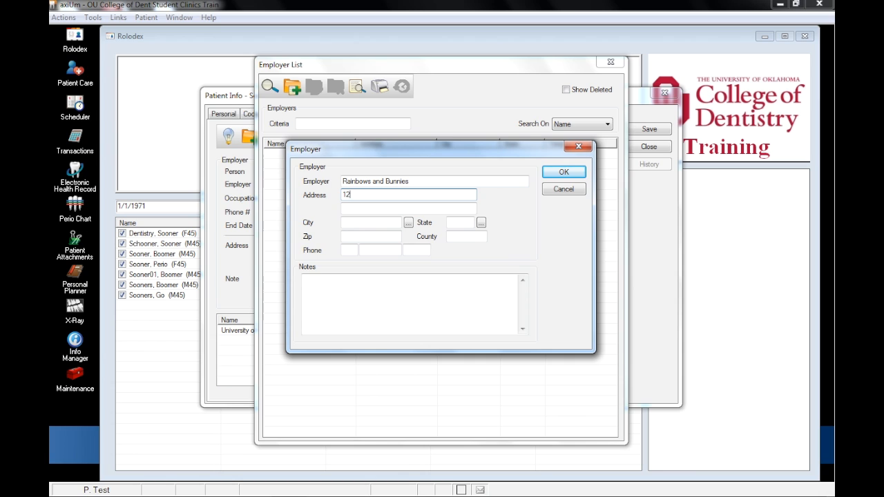
{"action": "type", "text": "01 N Stonewall"}
{"action": "key", "text": "Tab"}
{"action": "key", "text": "Tab"}
{"action": "key", "text": "Tab"}
{"action": "key", "text": "Tab"}
{"action": "type", "text": "73117"}
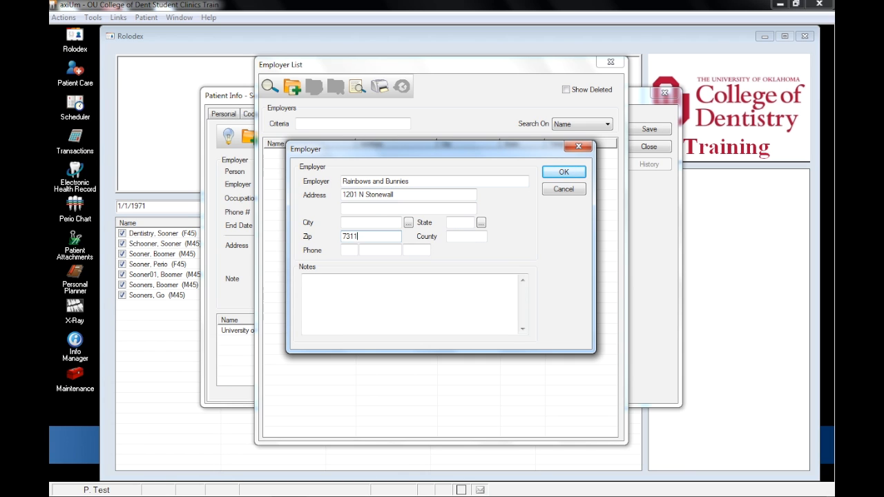
{"action": "left_click", "coordinate": [563, 174]}
- Search the employer list for "rain", select Rainbows and Bunnies, and add it to the patient's employers
{"action": "type", "text": "rain"}
{"action": "key", "text": "Return"}
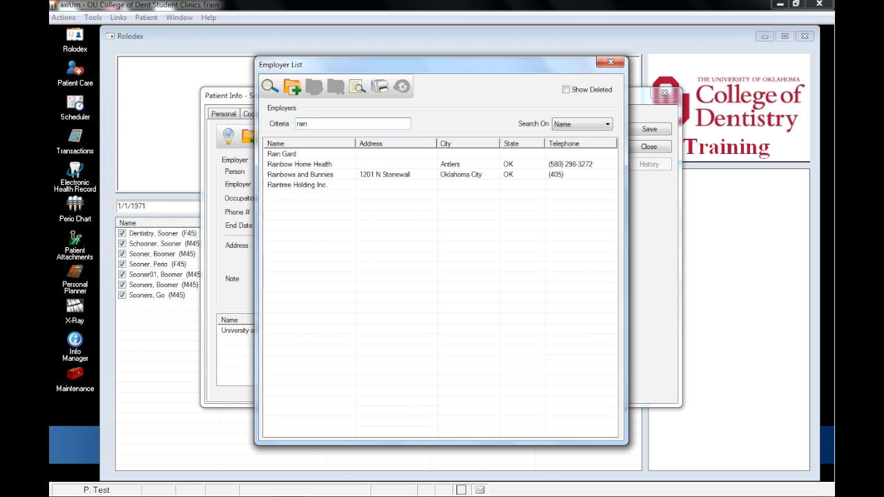
{"action": "double_click", "coordinate": [307, 175]}
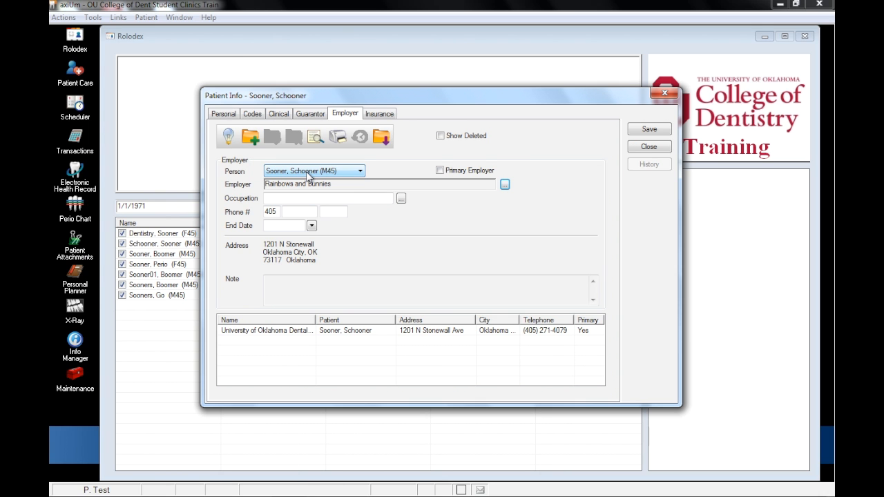
{"action": "left_click", "coordinate": [251, 138]}
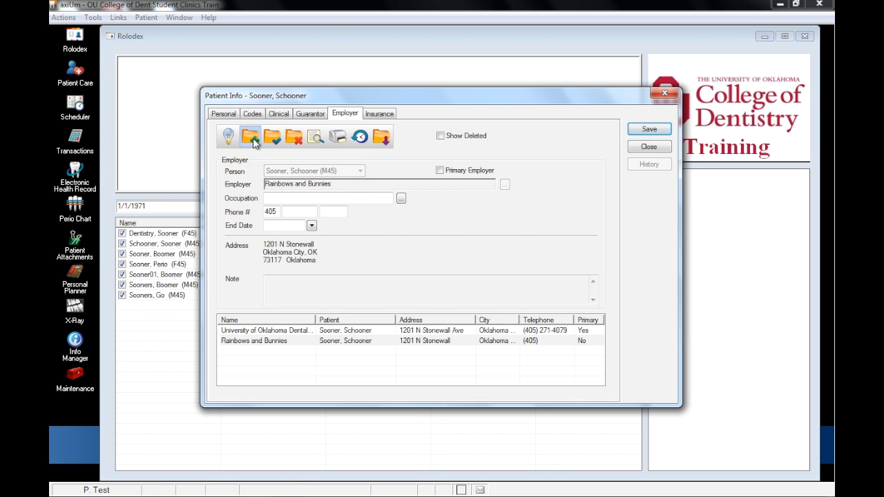
- Look up benefit plans by group 123 for the patient's insurance and choose the Delta Dental AARP PPO plan with employer Retired - AARP
{"action": "left_click", "coordinate": [379, 114]}
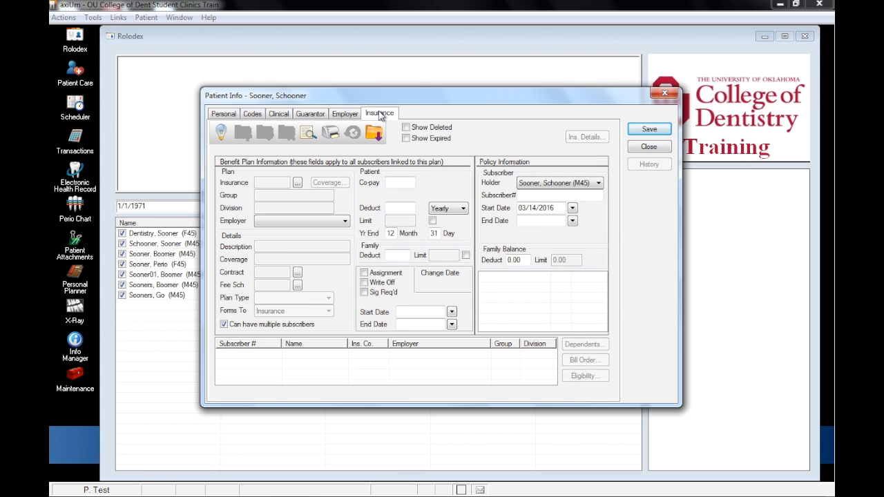
{"action": "left_click", "coordinate": [375, 133]}
{"action": "type", "text": "123"}
{"action": "left_click", "coordinate": [548, 148]}
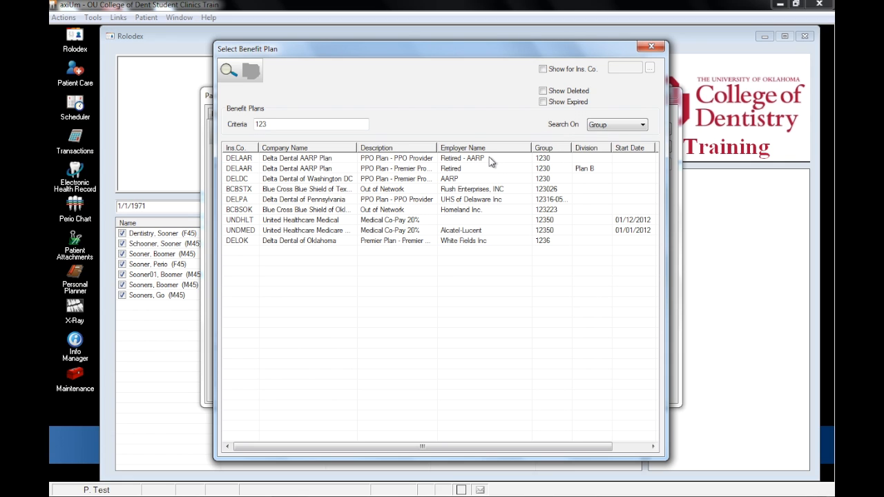
{"action": "left_click", "coordinate": [490, 160]}
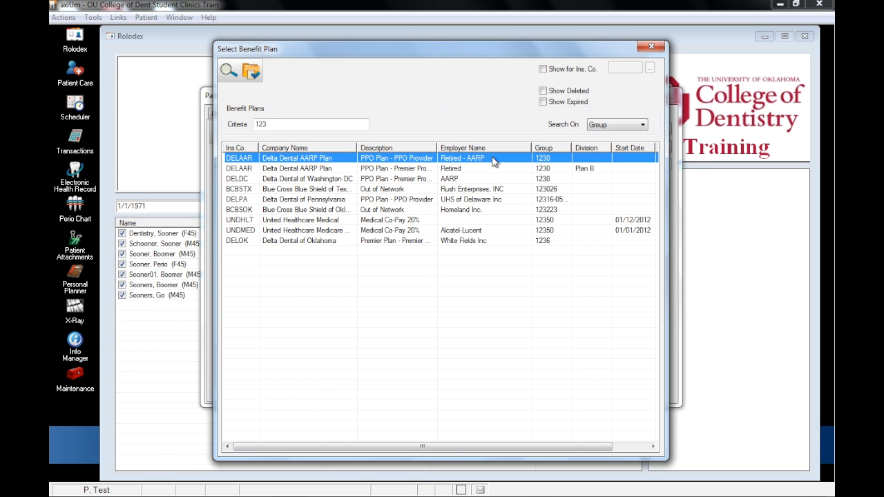
{"action": "double_click", "coordinate": [493, 161]}
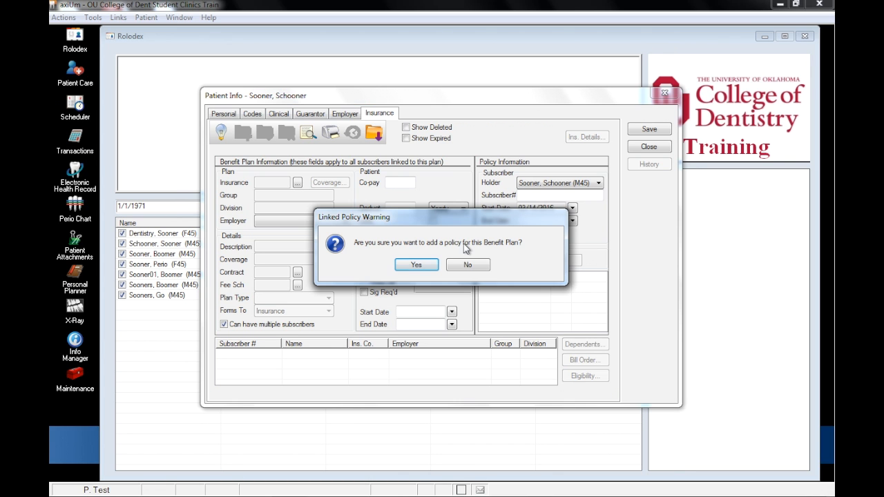
- Confirm adding a policy for the benefit plan, entering the subscriber number and a start date of 01/01/2016
{"action": "left_click", "coordinate": [416, 265]}
{"action": "left_click", "coordinate": [410, 212]}
{"action": "type", "text": "12345"}
{"action": "key", "text": "Tab"}
{"action": "type", "text": "01/01/2016"}
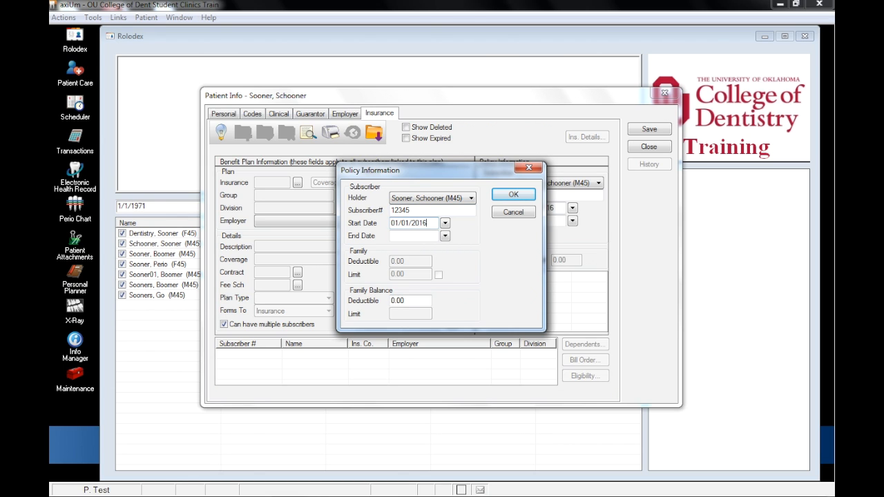
{"action": "key", "text": "Tab"}
{"action": "left_click", "coordinate": [522, 196]}
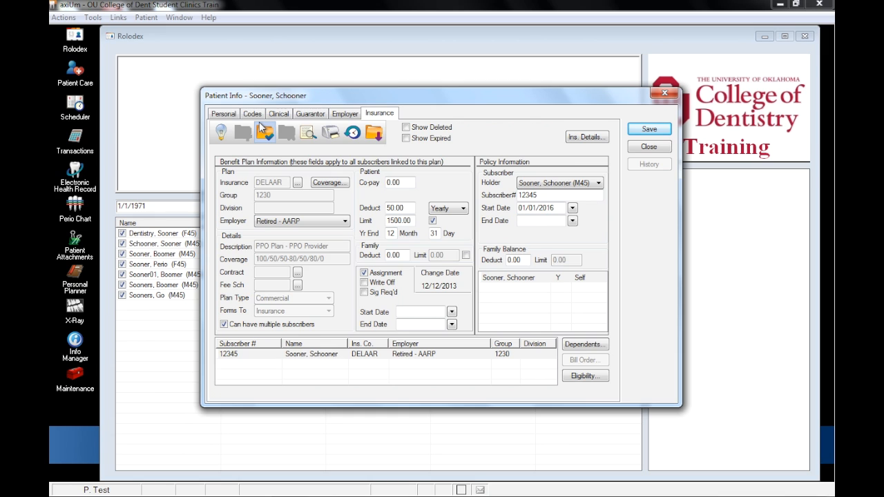
{"action": "left_click", "coordinate": [278, 114]}
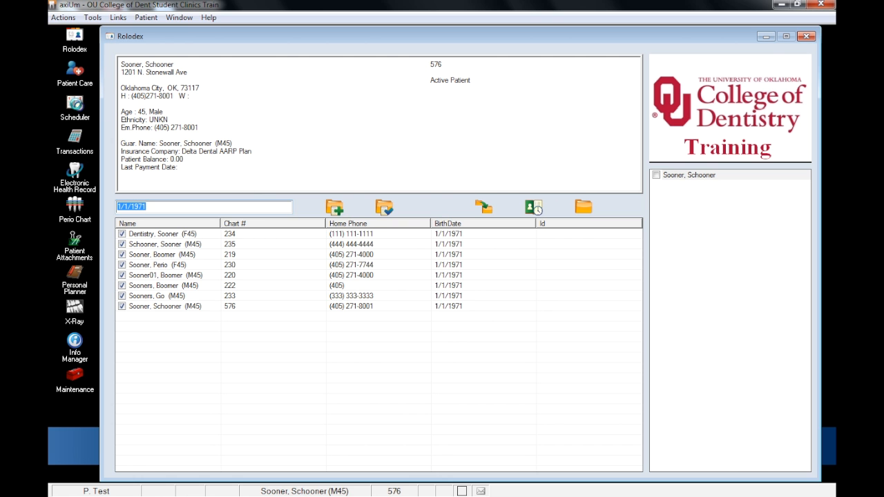
- Go to Monday, March 21, 2016 in the Scheduler and start an appointment at 11:00 am in the first chair column
{"action": "left_click", "coordinate": [76, 107]}
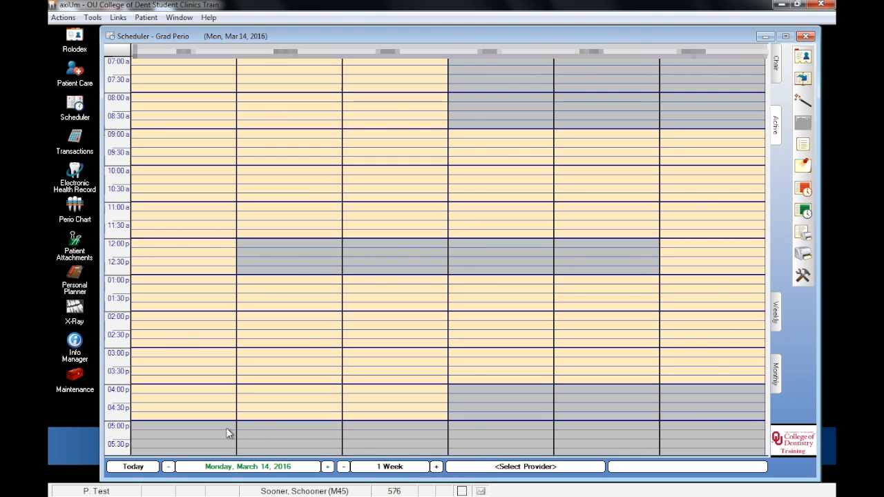
{"action": "left_click", "coordinate": [243, 467]}
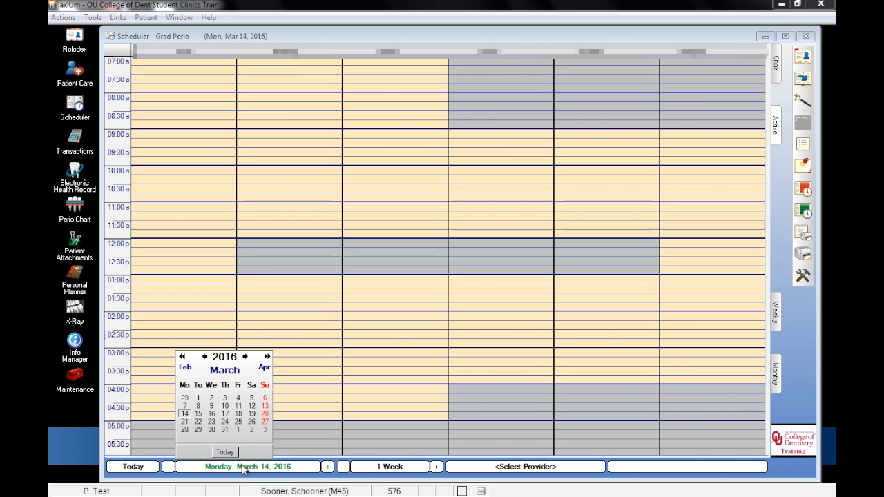
{"action": "left_click", "coordinate": [185, 421]}
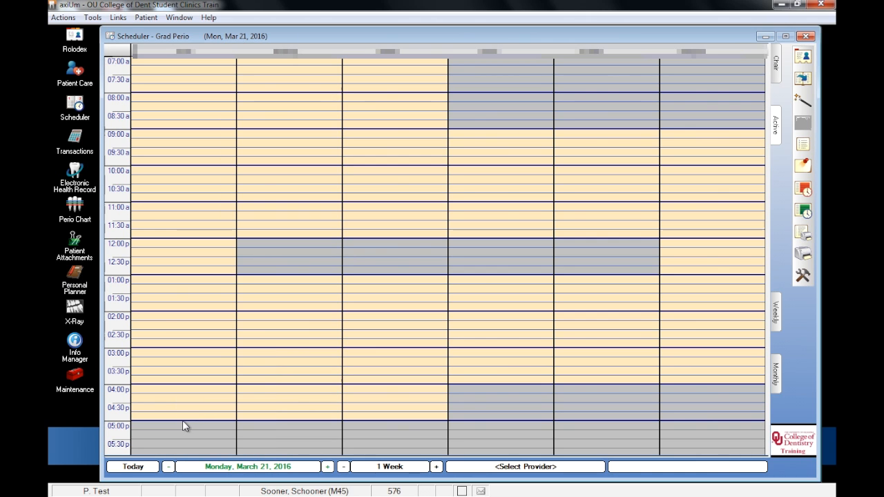
{"action": "double_click", "coordinate": [167, 212]}
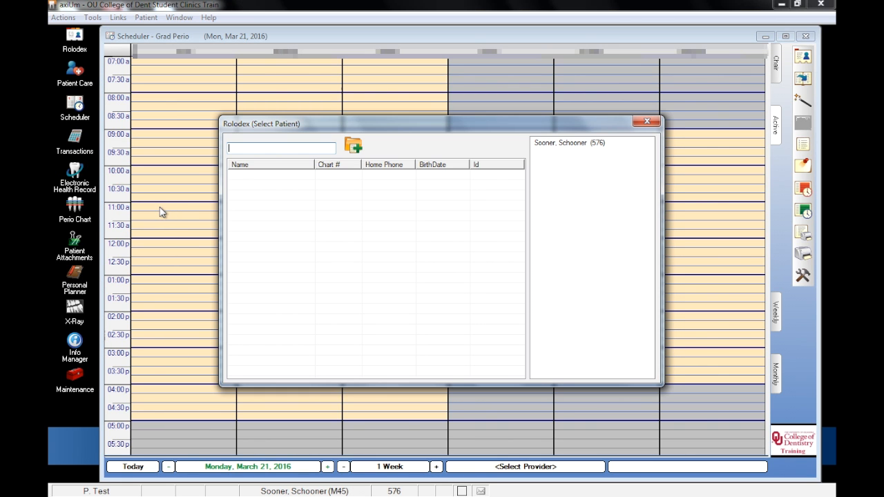
- Search the rolodex by the patient's last name and select the newly added patient for the appointment
{"action": "type", "text": "sooner"}
{"action": "key", "text": "Return"}
{"action": "left_click", "coordinate": [314, 196]}
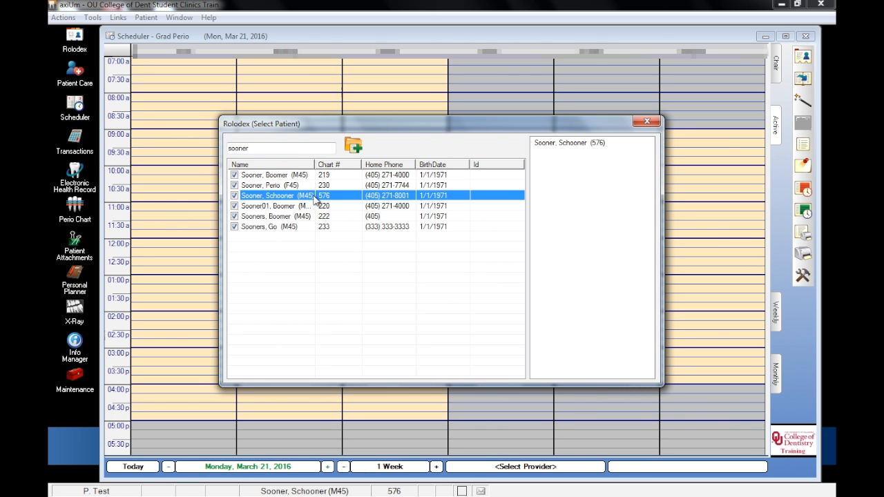
{"action": "double_click", "coordinate": [314, 196]}
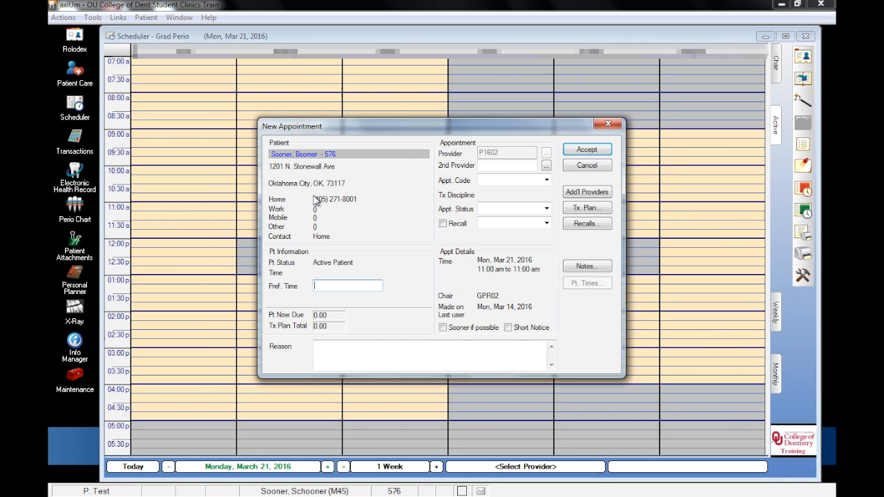
- Set the appointment code to 090MIN and the status to NP (New Patient), and accept the appointment
{"action": "left_click", "coordinate": [547, 180]}
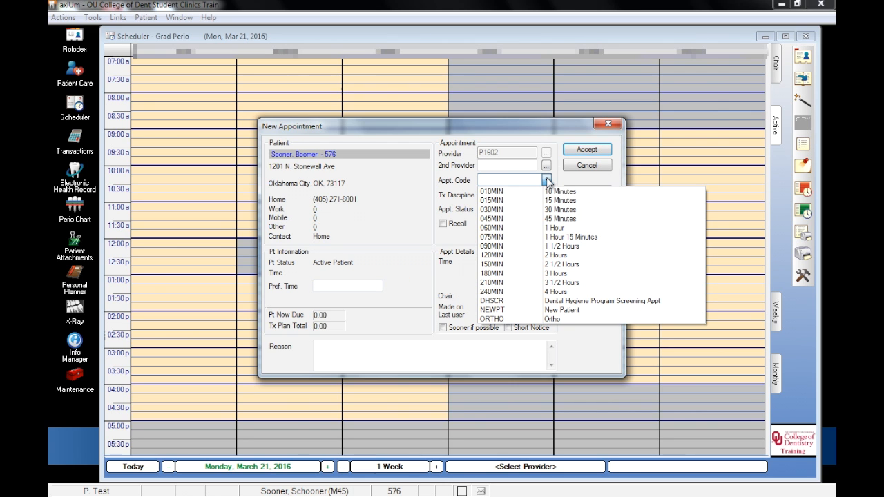
{"action": "left_click", "coordinate": [525, 248]}
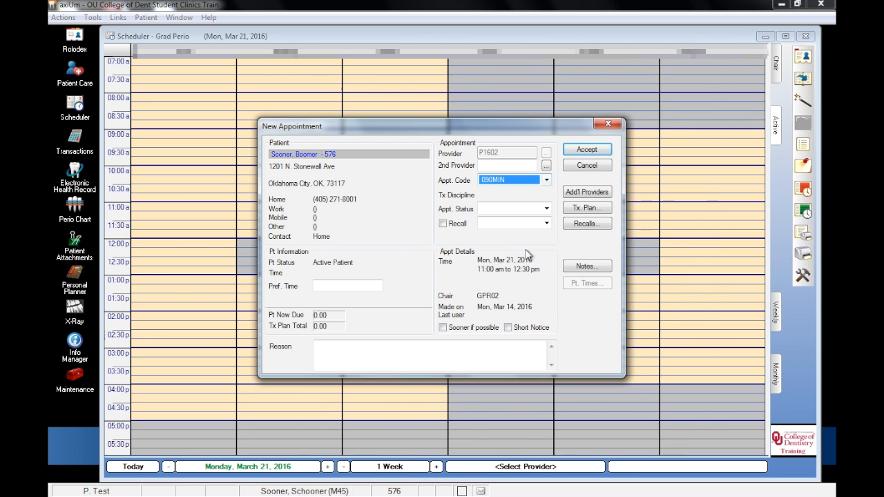
{"action": "left_click", "coordinate": [546, 209]}
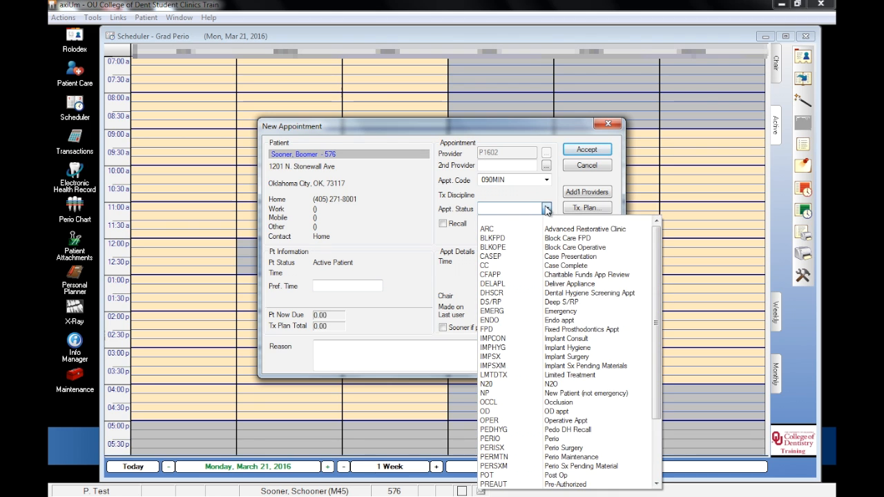
{"action": "left_click", "coordinate": [584, 396]}
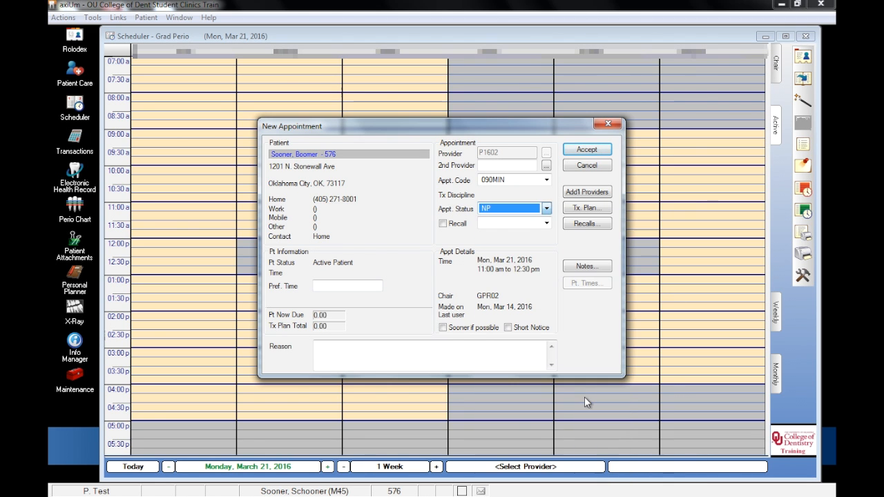
{"action": "left_click", "coordinate": [581, 149]}
{"action": "right_click", "coordinate": [198, 216]}
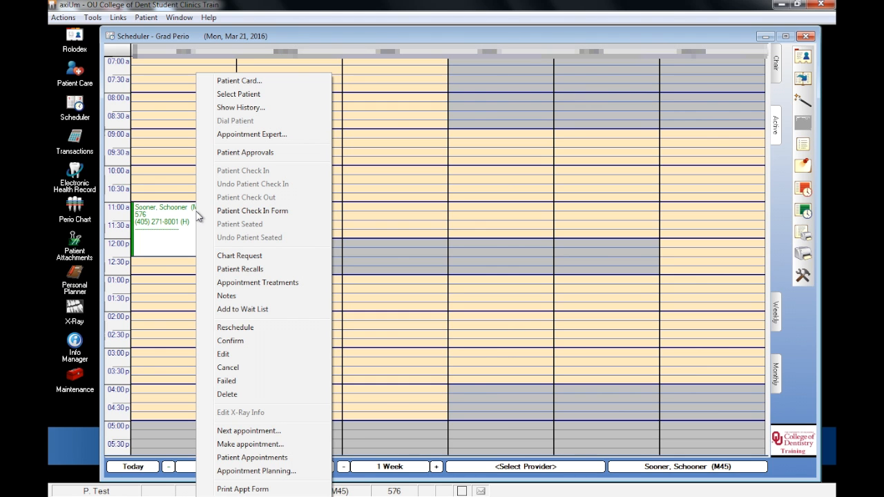
{"action": "left_click", "coordinate": [187, 253]}
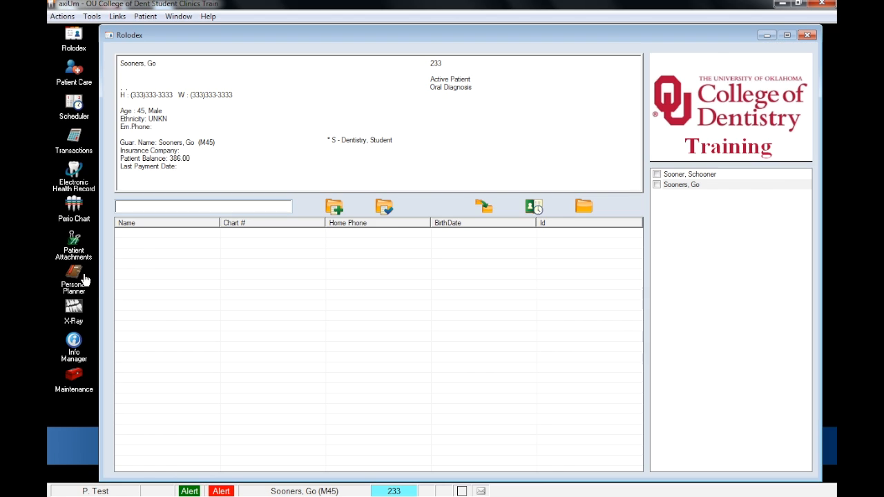
- Add an appointment request in the Personal Planner: provider DXX, code 075MIN, discipline OUDENT, status OCCL, not before 03/16/2016, date 03/19/2016, time 07:30 AM
{"action": "left_click", "coordinate": [73, 280]}
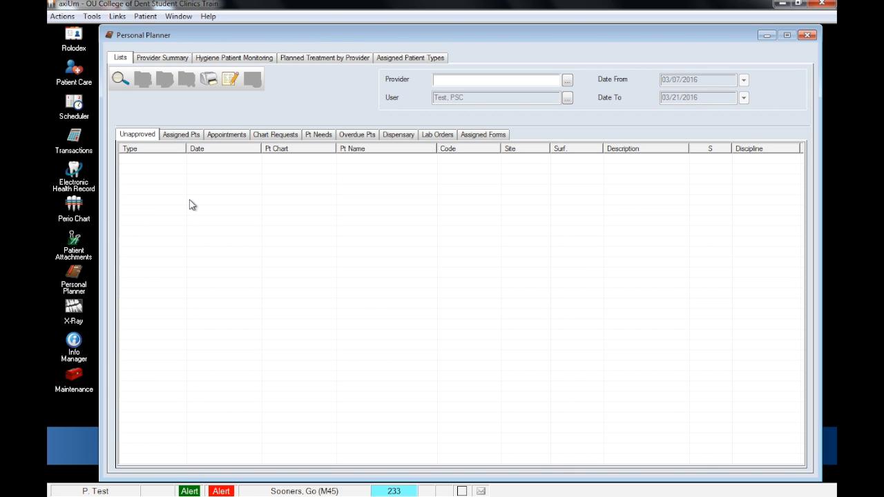
{"action": "left_click", "coordinate": [235, 138]}
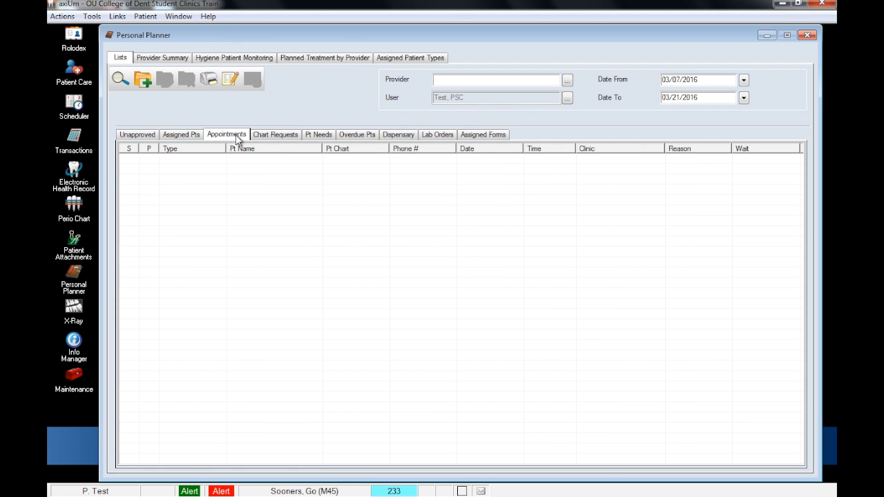
{"action": "left_click", "coordinate": [143, 80]}
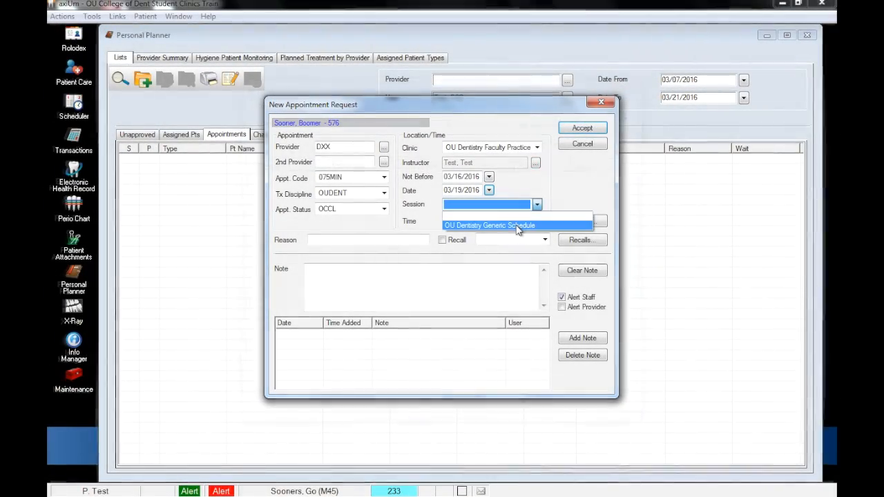
{"action": "left_click", "coordinate": [518, 227]}
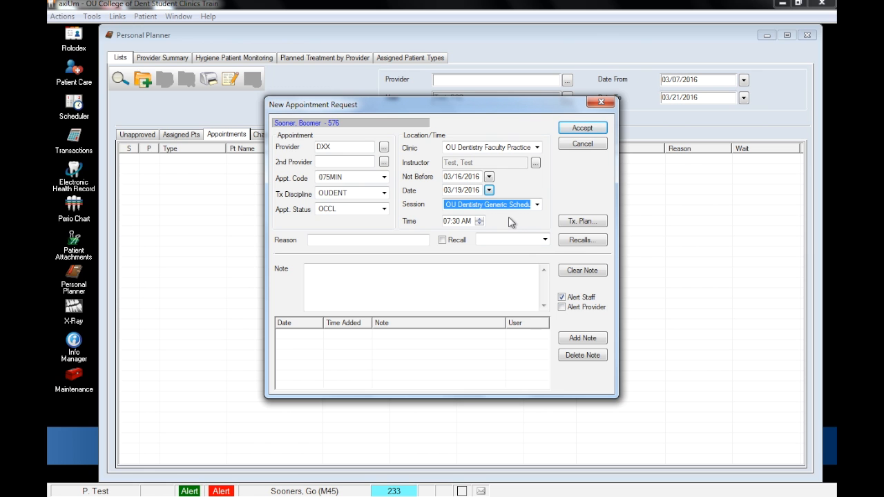
{"action": "left_click", "coordinate": [579, 129]}
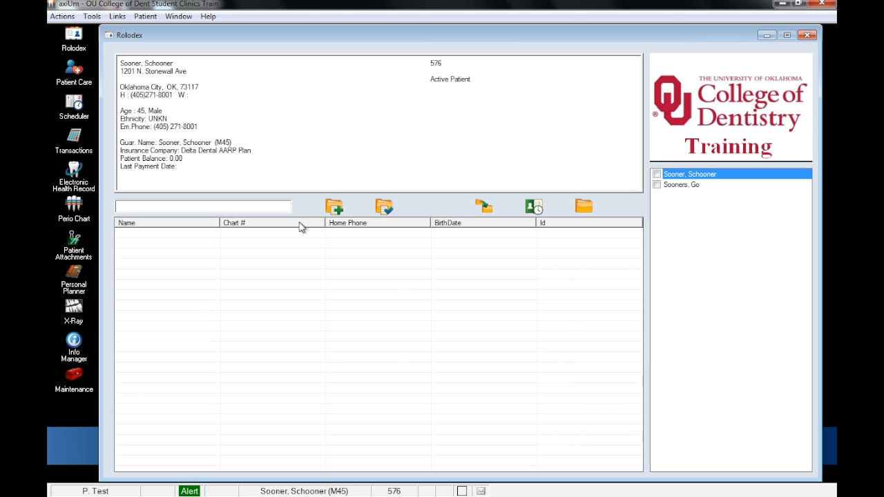
- Open the treatment history in the patient's electronic health record and limit it to the Appointments view
{"action": "left_click", "coordinate": [76, 178]}
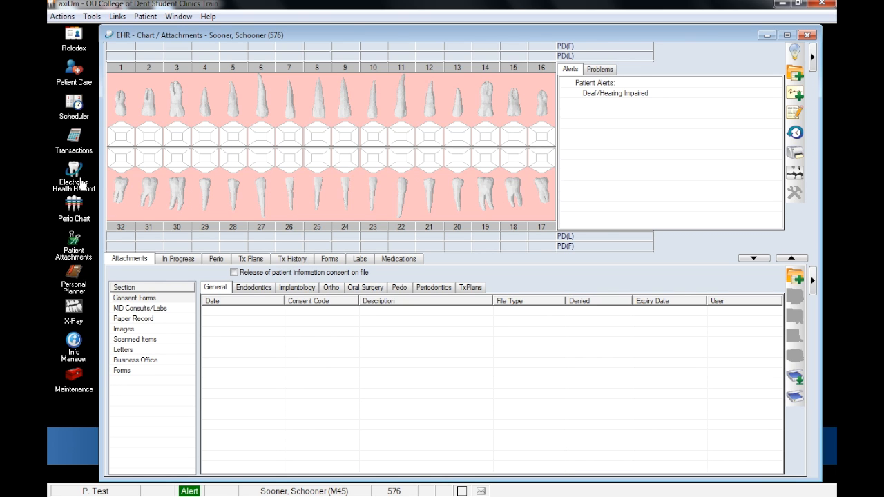
{"action": "left_click", "coordinate": [294, 259]}
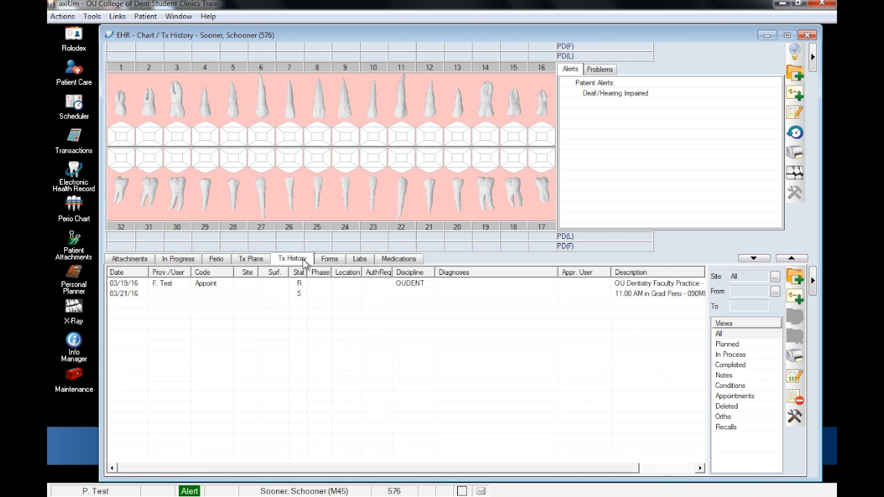
{"action": "left_click", "coordinate": [732, 398]}
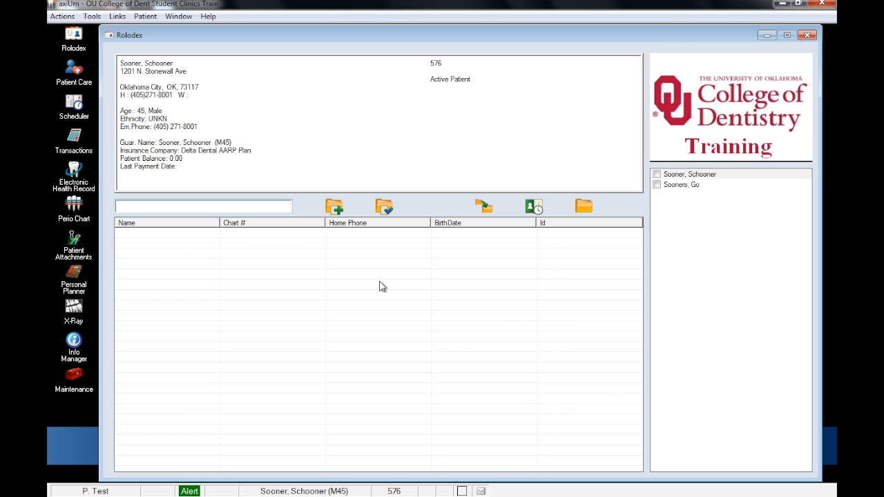
- Start a new patient consent in the Consent Forms section of Patient Attachments and choose ELCON, Electronic Comm. Consent
{"action": "left_click", "coordinate": [74, 248]}
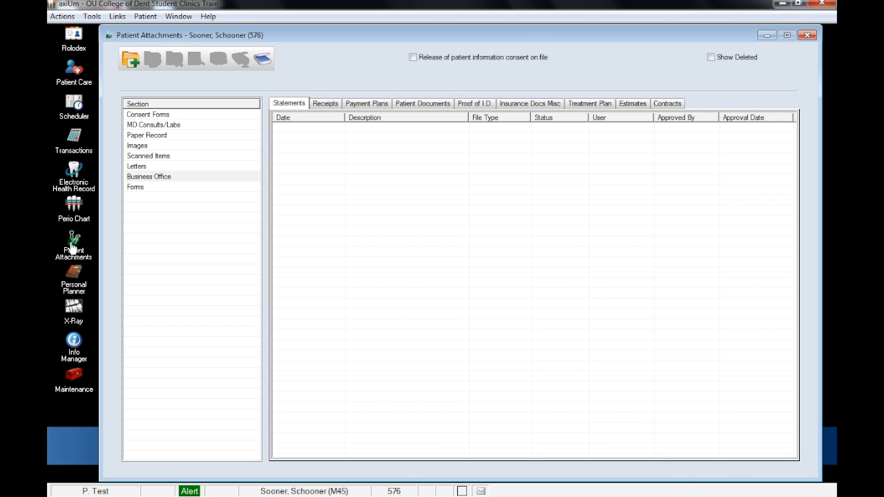
{"action": "left_click", "coordinate": [150, 116]}
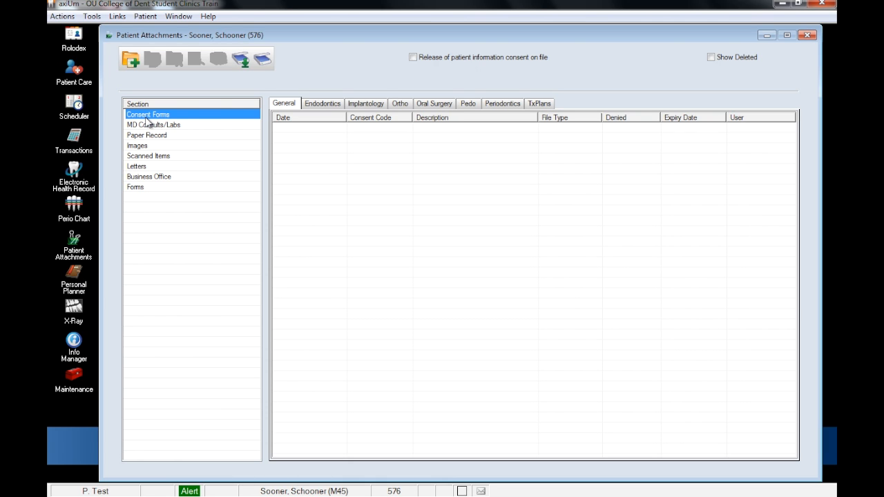
{"action": "left_click", "coordinate": [131, 60]}
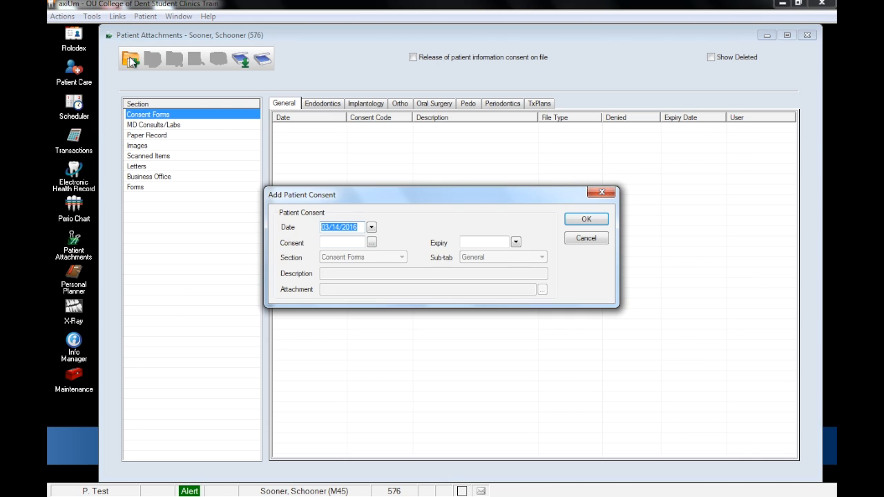
{"action": "left_click", "coordinate": [374, 243]}
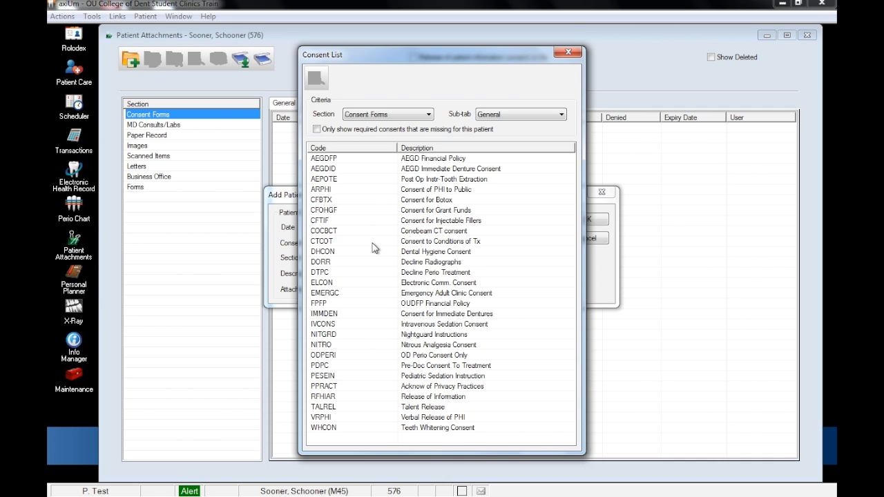
{"action": "double_click", "coordinate": [357, 282]}
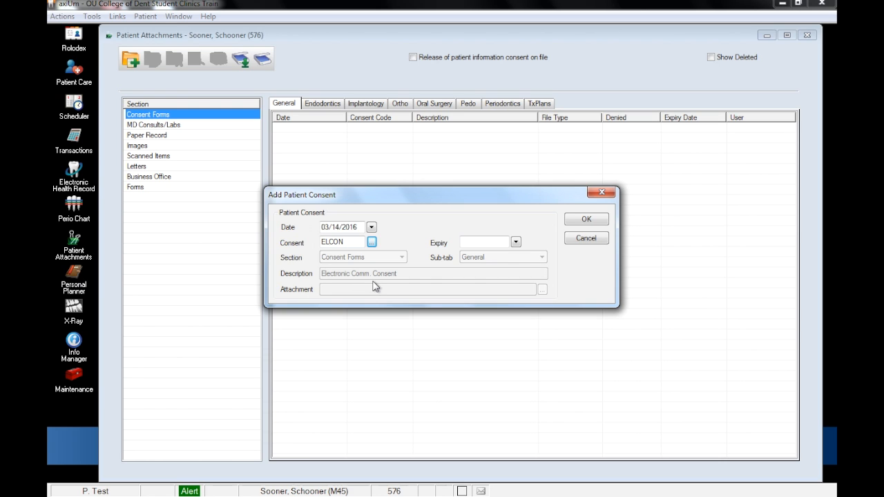
- Accept the consent entry and generate the form with the guardian's relationship set to Self
{"action": "left_click", "coordinate": [579, 221]}
{"action": "type", "text": "Self"}
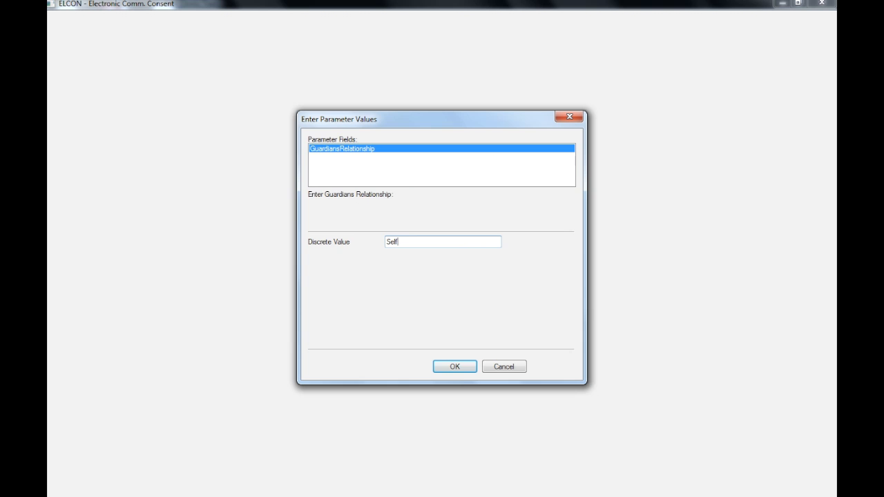
{"action": "left_click", "coordinate": [454, 366]}
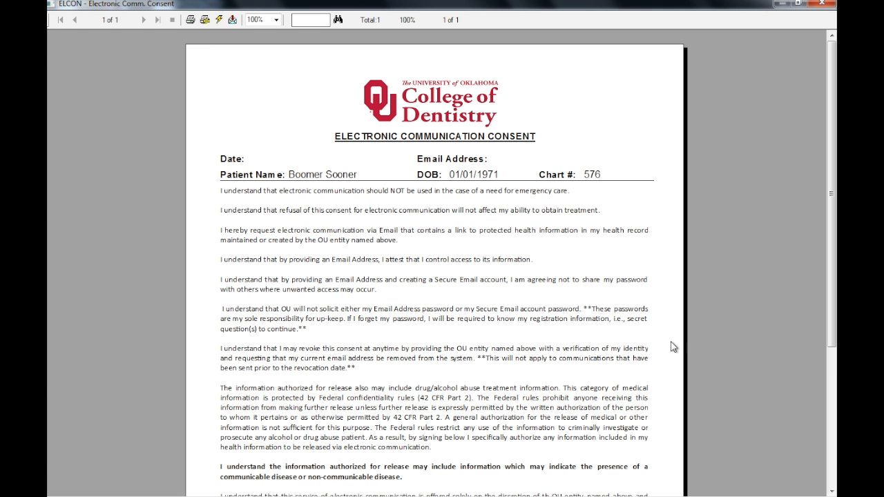
- Review the Electronic Communication Consent form to its end, close it, sign in the patient signature box and save the consent
{"action": "left_click_drag", "start_coordinate": [831, 194], "coordinate": [834, 340]}
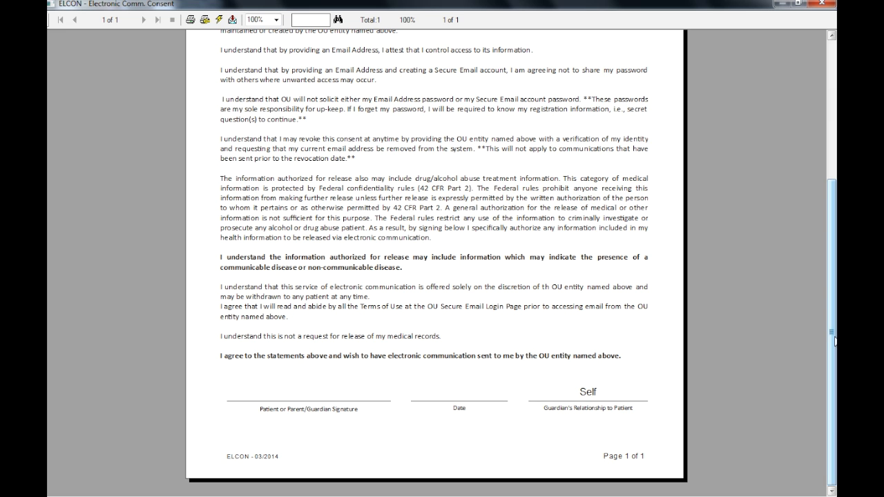
{"action": "left_click", "coordinate": [821, 4]}
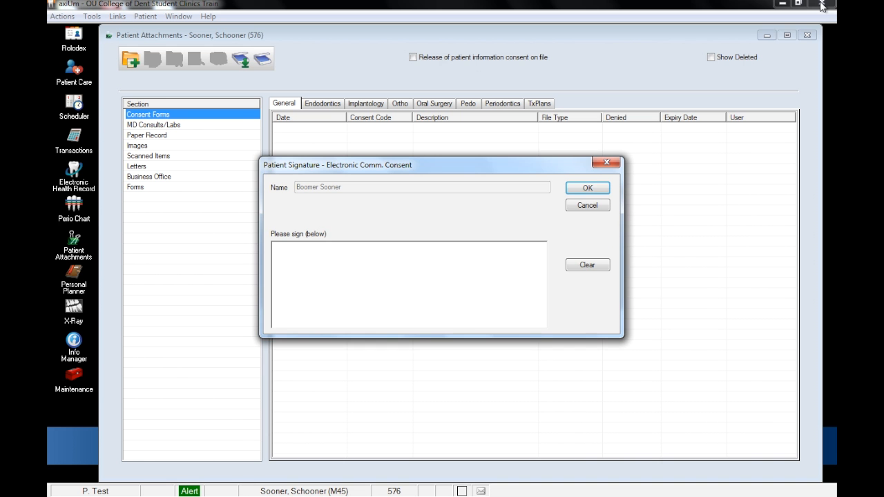
{"action": "mouse_move", "coordinate": [374, 297]}
{"action": "left_mouse_down"}
{"action": "mouse_move", "coordinate": [417, 282]}
{"action": "mouse_move", "coordinate": [478, 311]}
{"action": "left_mouse_up"}
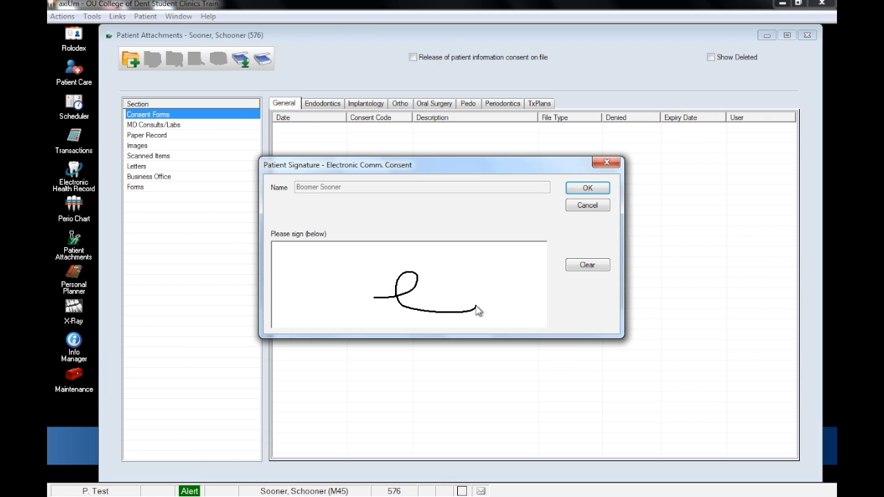
{"action": "left_click", "coordinate": [587, 188]}
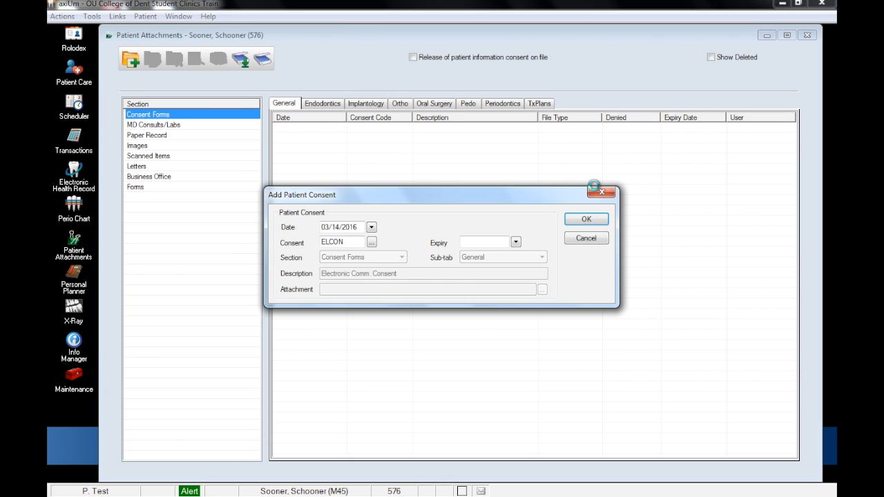
{"action": "key", "text": "Return"}
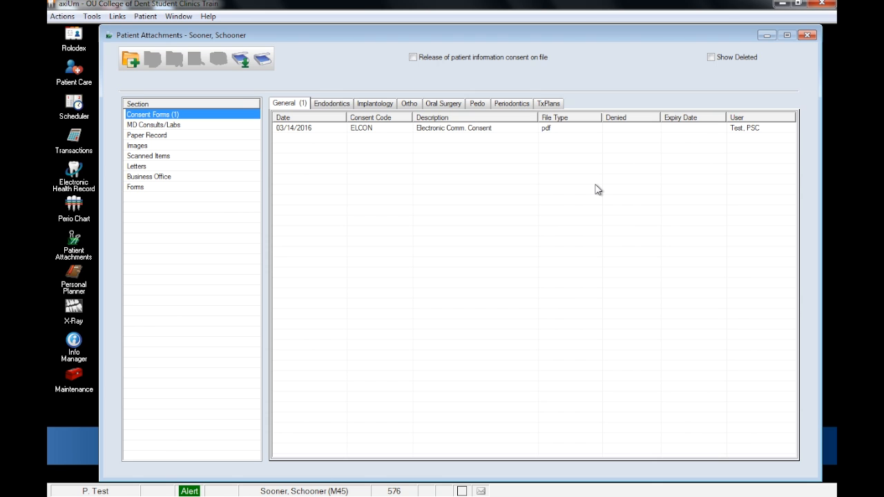
- Open the saved ELCON consent PDF, widen its window and check the signed form through to the end
{"action": "left_click", "coordinate": [519, 130]}
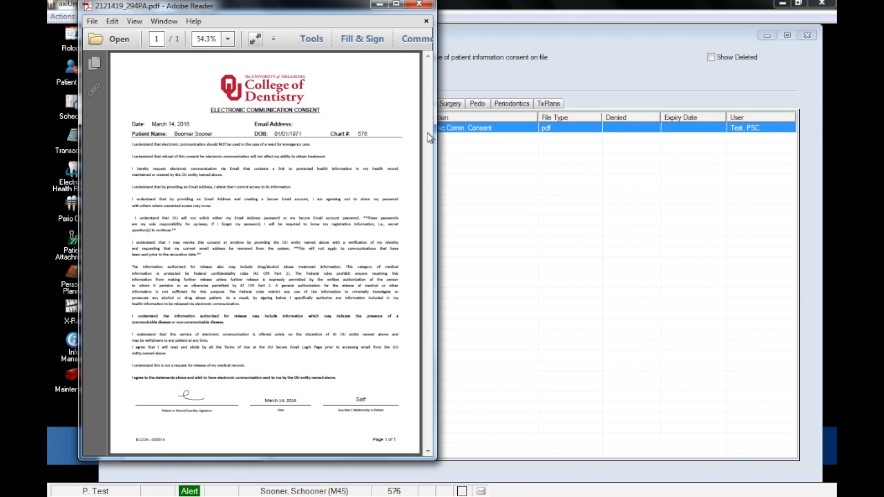
{"action": "left_click_drag", "start_coordinate": [439, 165], "coordinate": [598, 164]}
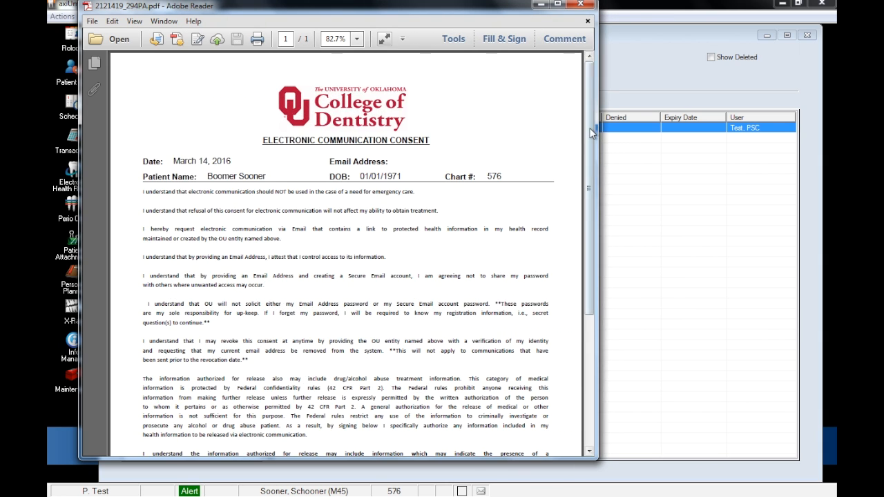
{"action": "left_click_drag", "start_coordinate": [592, 133], "coordinate": [600, 276]}
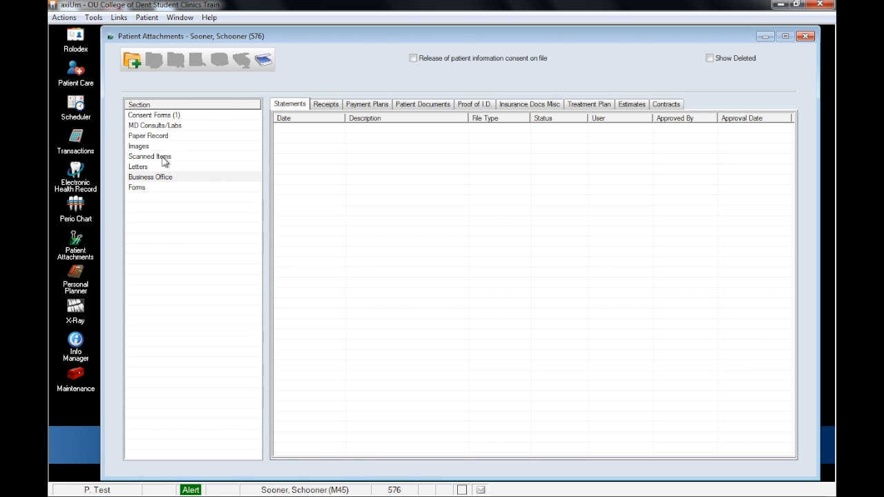
- Start a new attachment under Scanned Items, Letters from Patient, with the description "sample document"
{"action": "left_click", "coordinate": [164, 161]}
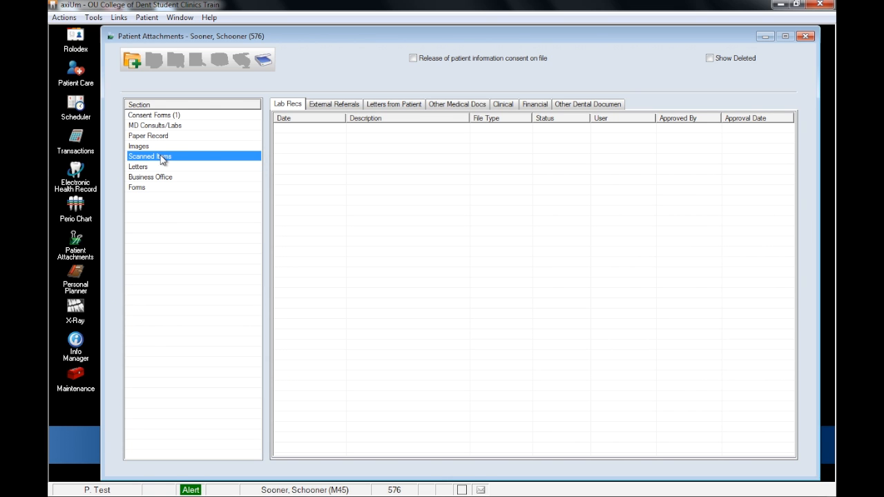
{"action": "left_click", "coordinate": [397, 104]}
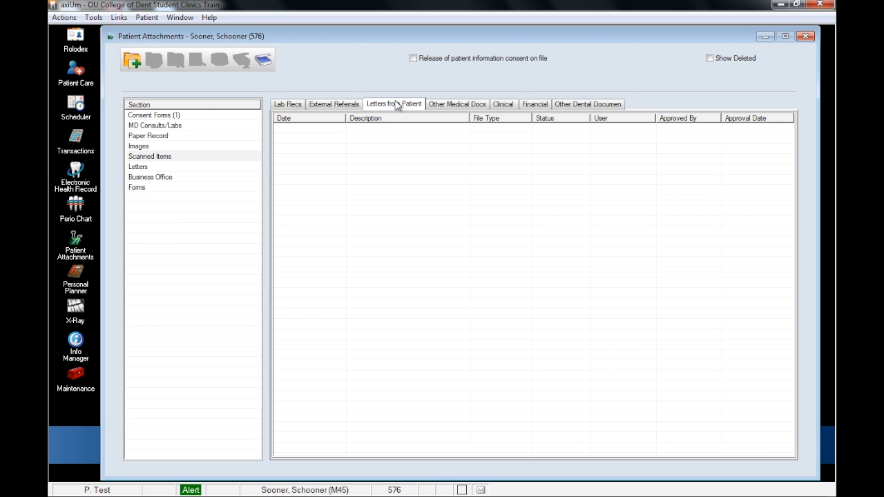
{"action": "left_click", "coordinate": [133, 60]}
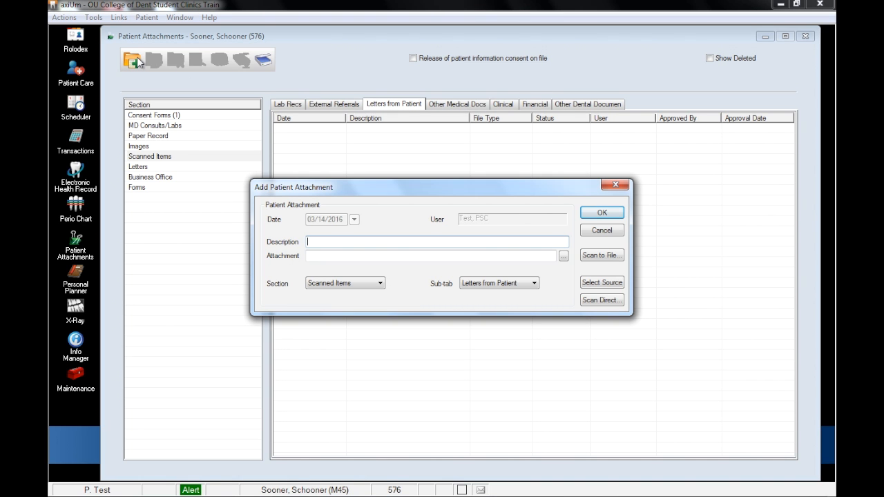
{"action": "type", "text": "sample "}
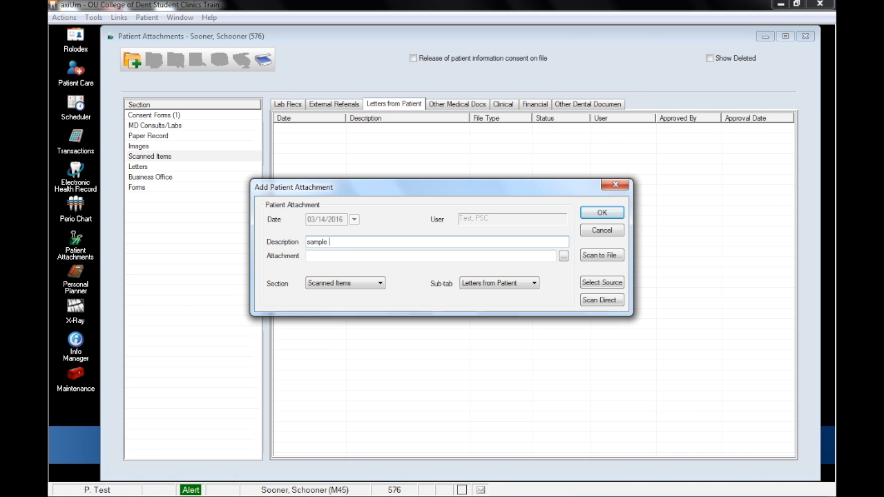
{"action": "type", "text": "document"}
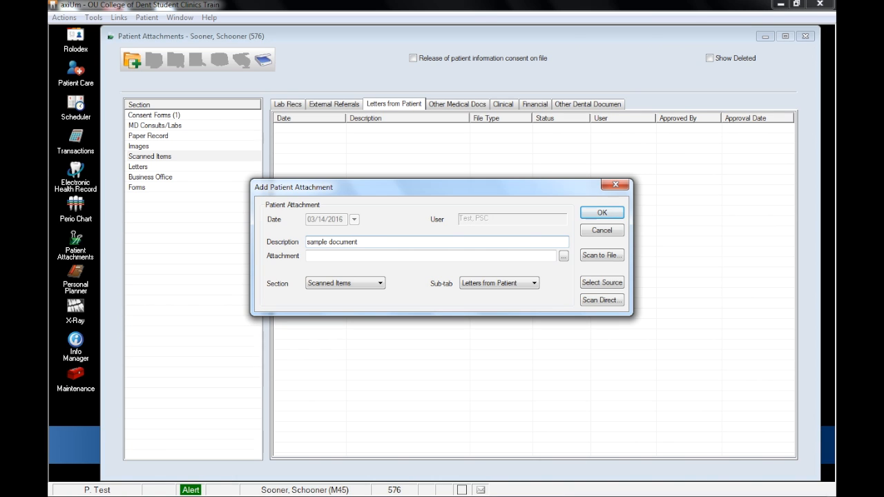
- Scan the document directly in Gray mode, save the attachment and select it in the list
{"action": "left_click", "coordinate": [595, 300]}
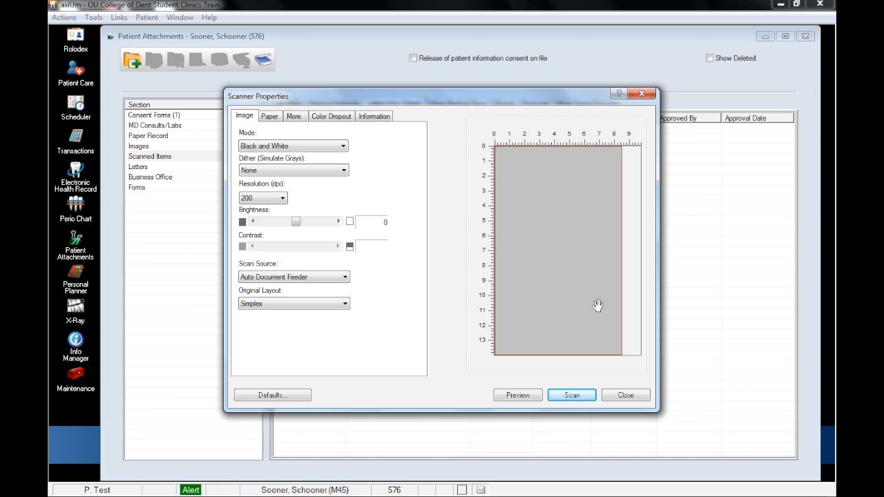
{"action": "left_click", "coordinate": [338, 148]}
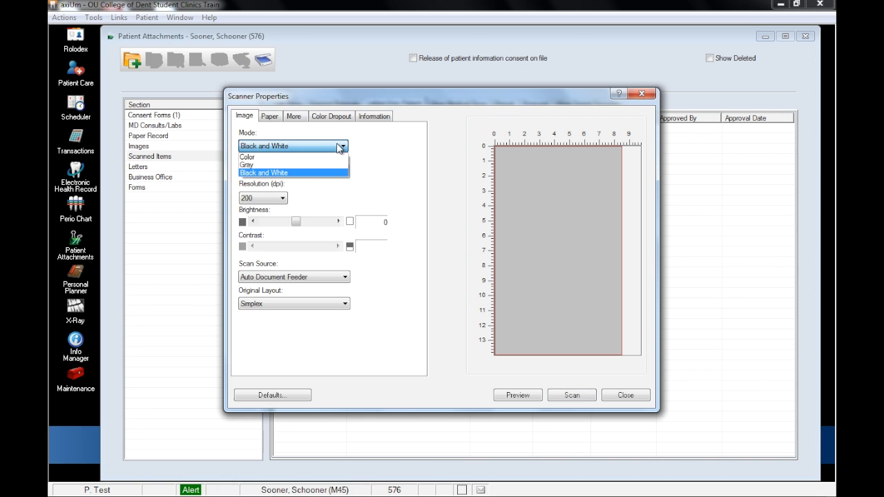
{"action": "left_click", "coordinate": [322, 166]}
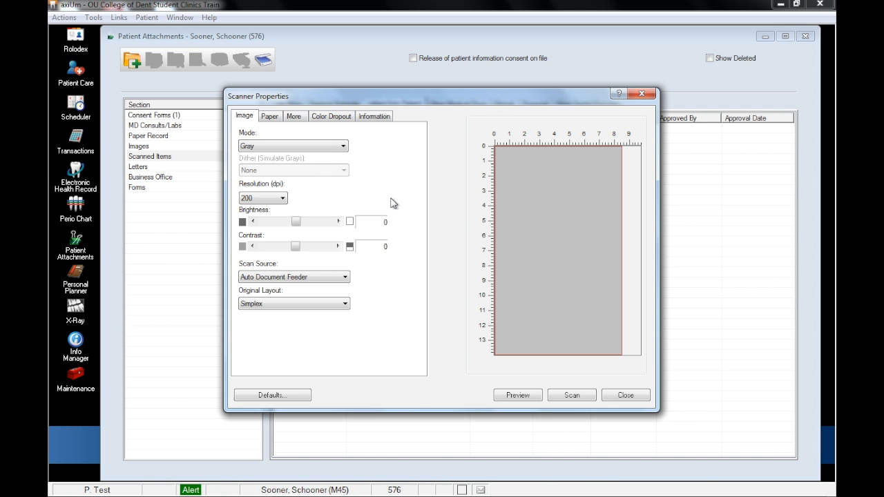
{"action": "left_click", "coordinate": [572, 398]}
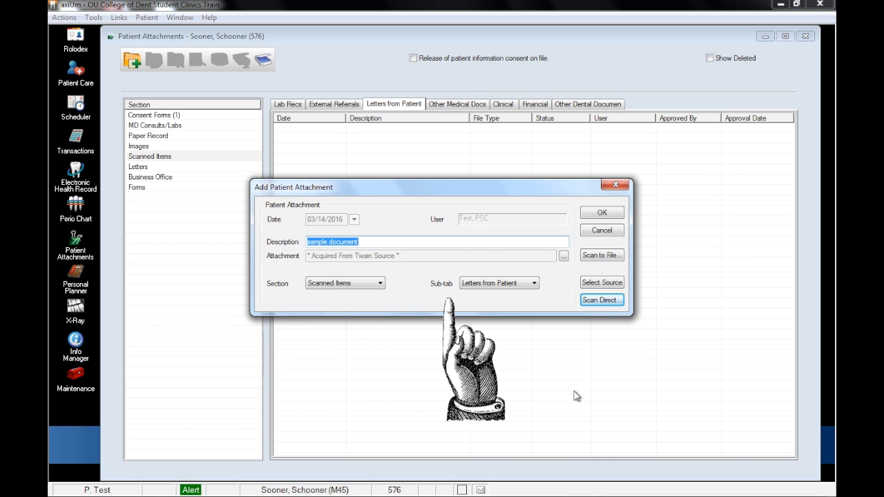
{"action": "left_click", "coordinate": [597, 211]}
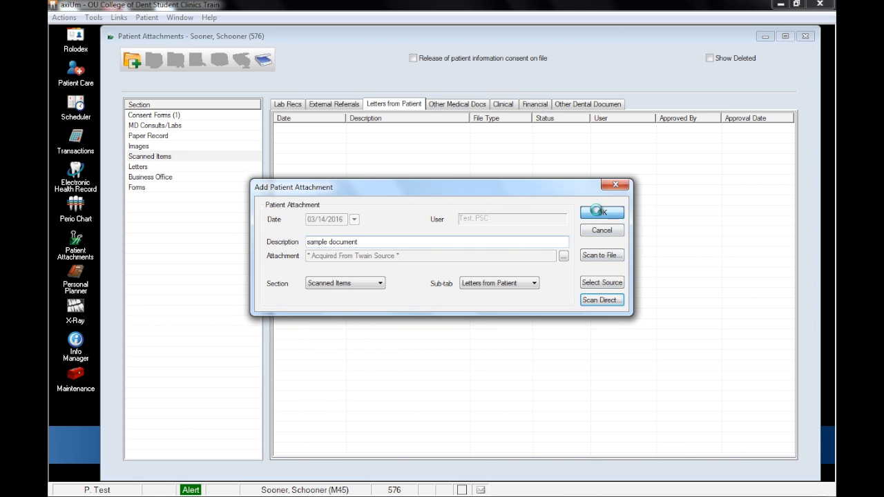
{"action": "left_click", "coordinate": [428, 129]}
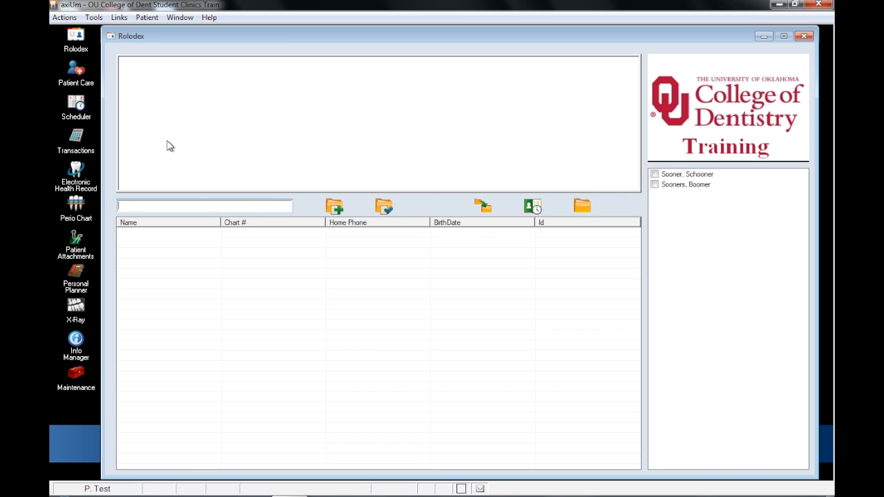
- Open the recalls for the patient's 12:00 pm appointment on March 15, 2016, in the Grad Perio schedule
{"action": "left_click", "coordinate": [76, 107]}
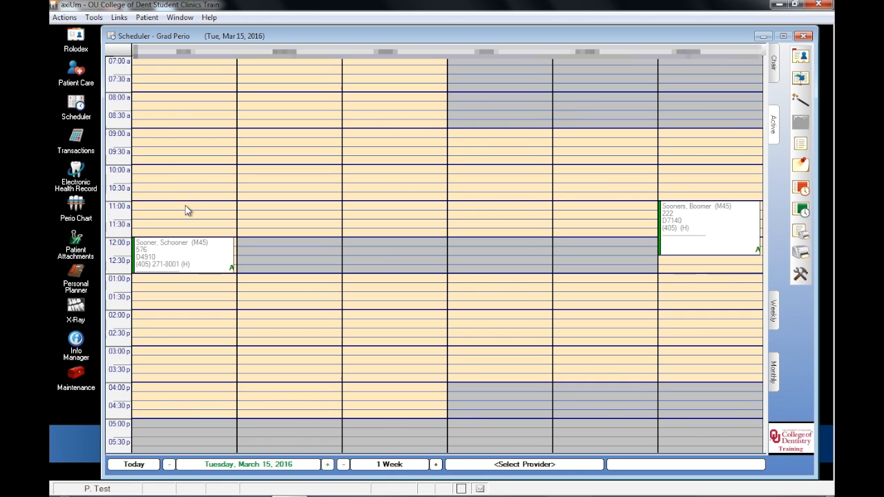
{"action": "double_click", "coordinate": [184, 262]}
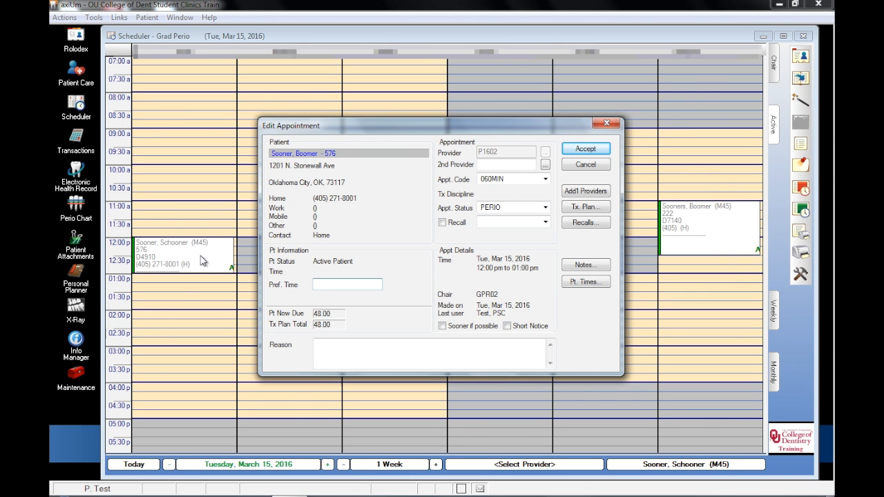
{"action": "left_click", "coordinate": [584, 225]}
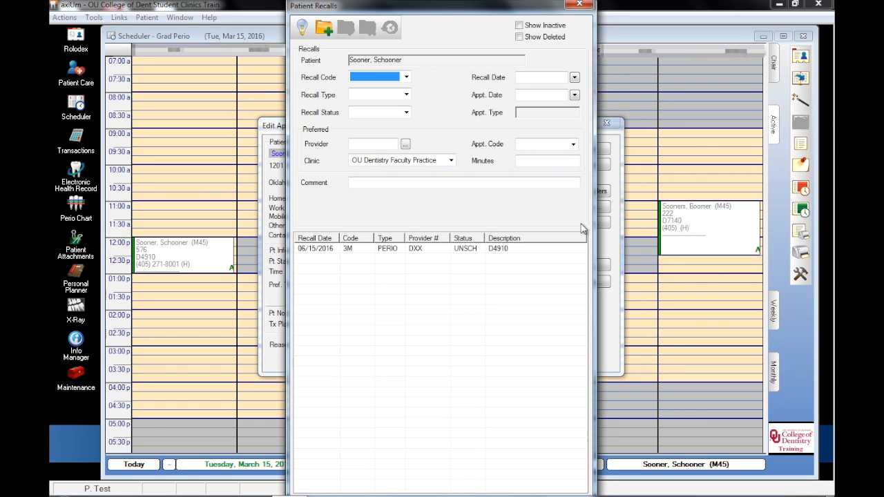
- Check the status options of the 06/15/2016 3M PERIO recall, link that recall to the appointment and accept the appointment
{"action": "left_click", "coordinate": [508, 249]}
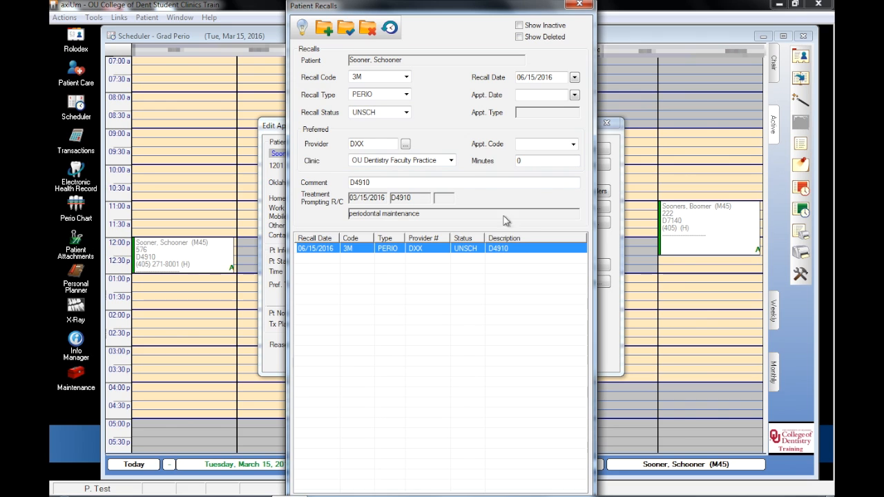
{"action": "left_click", "coordinate": [406, 112]}
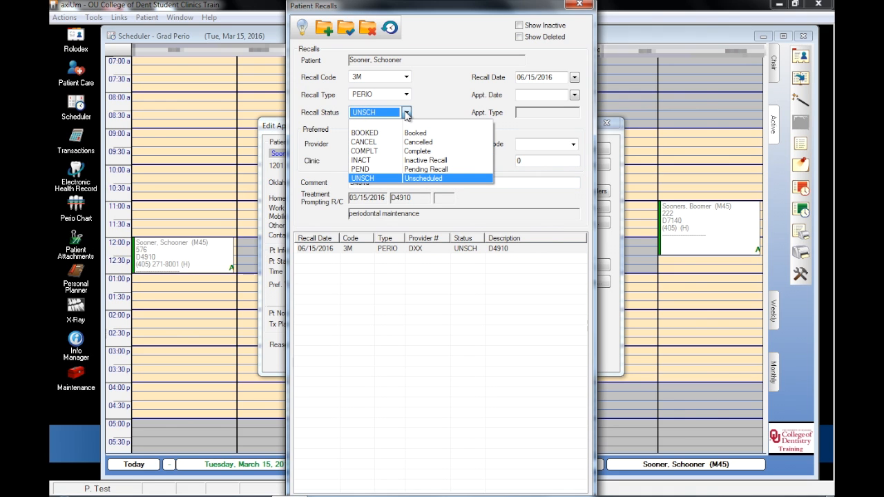
{"action": "left_click", "coordinate": [406, 114]}
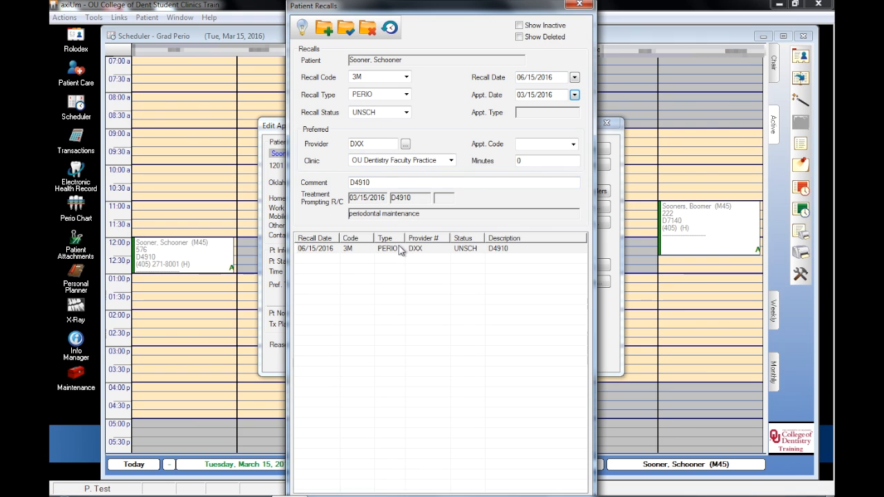
{"action": "double_click", "coordinate": [399, 250]}
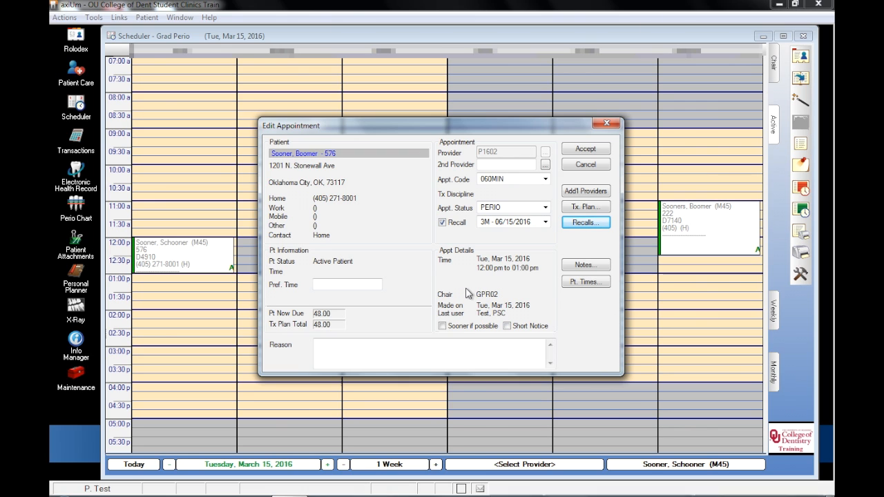
{"action": "left_click", "coordinate": [586, 149]}
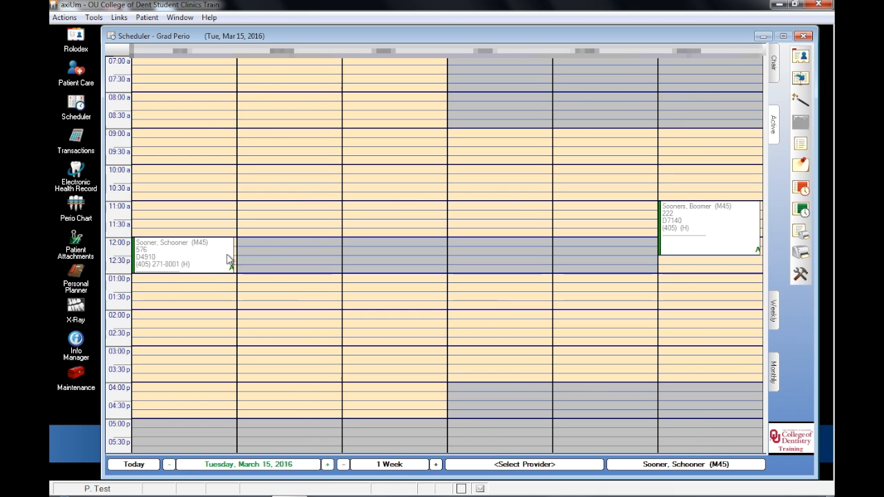
- Reopen the 12:00 pm appointment's recalls, change the recall status to UNSCH, Unscheduled, save the change and close the recalls
{"action": "double_click", "coordinate": [203, 261]}
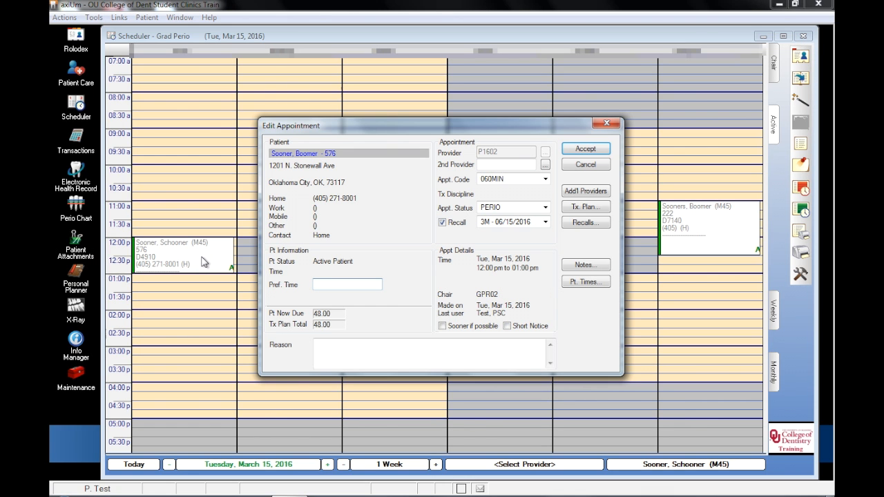
{"action": "left_click", "coordinate": [578, 223]}
{"action": "left_click", "coordinate": [406, 112]}
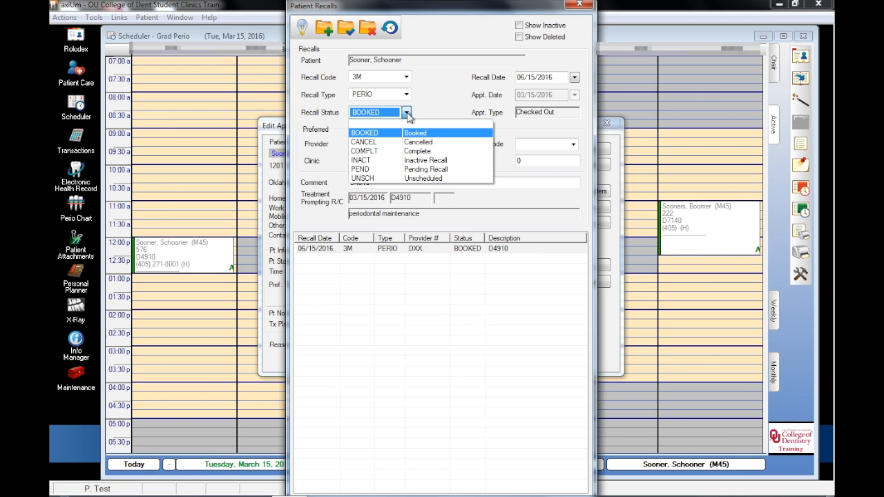
{"action": "left_click", "coordinate": [419, 178]}
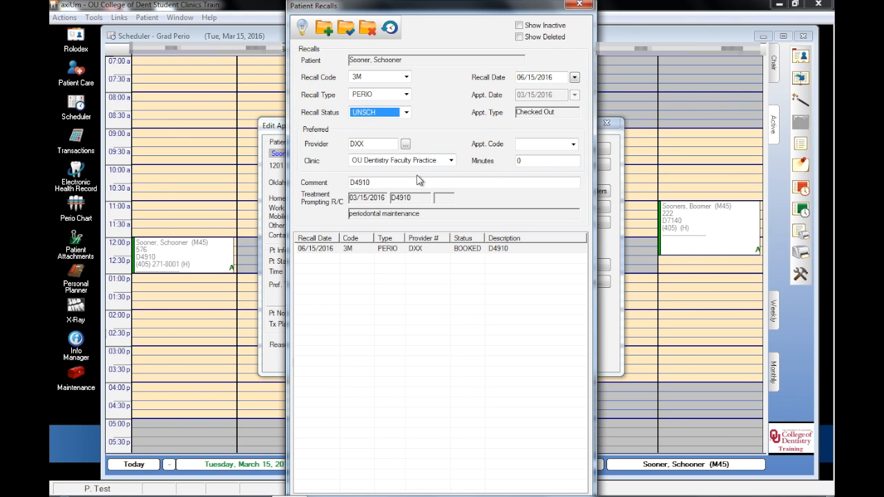
{"action": "left_click", "coordinate": [345, 27]}
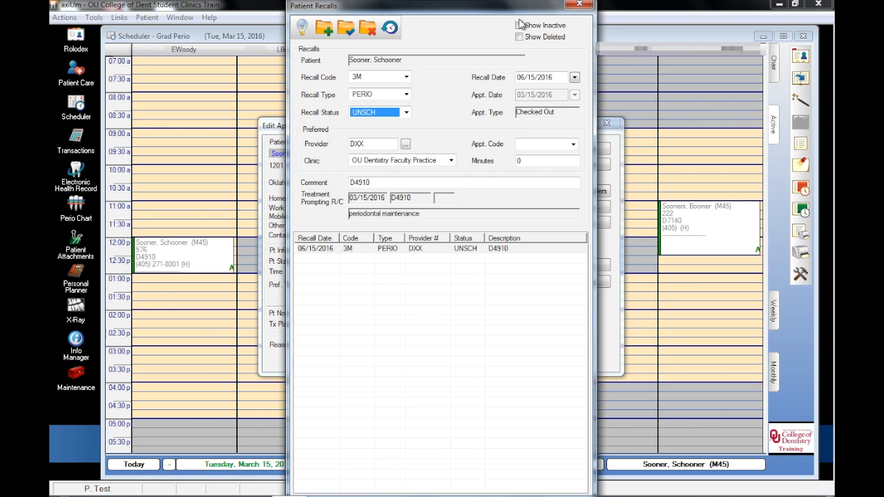
{"action": "left_click", "coordinate": [579, 5]}
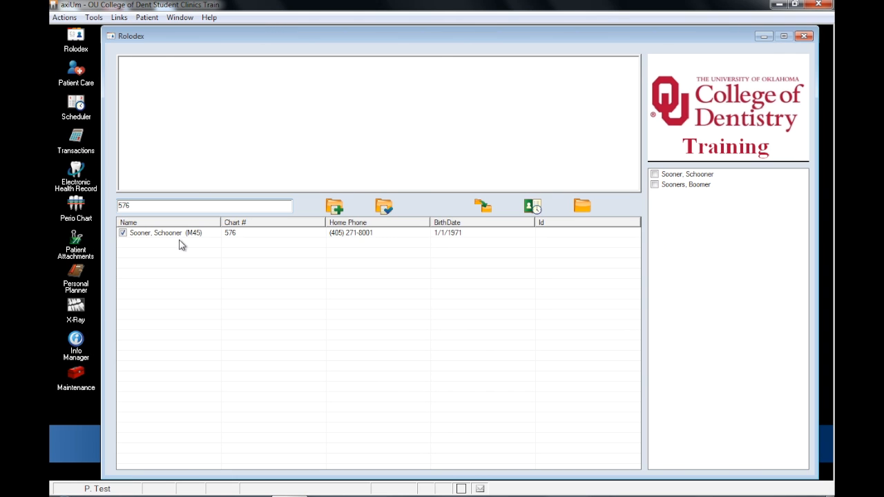
- Open the listed patient's card from the Rolodex and display that patient's recalls
{"action": "left_click", "coordinate": [178, 235]}
{"action": "left_click", "coordinate": [582, 206]}
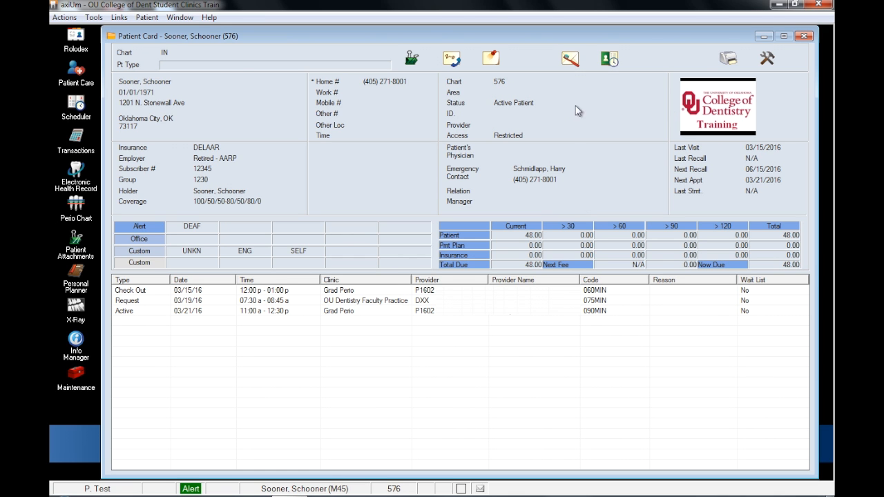
{"action": "left_click", "coordinate": [569, 60]}
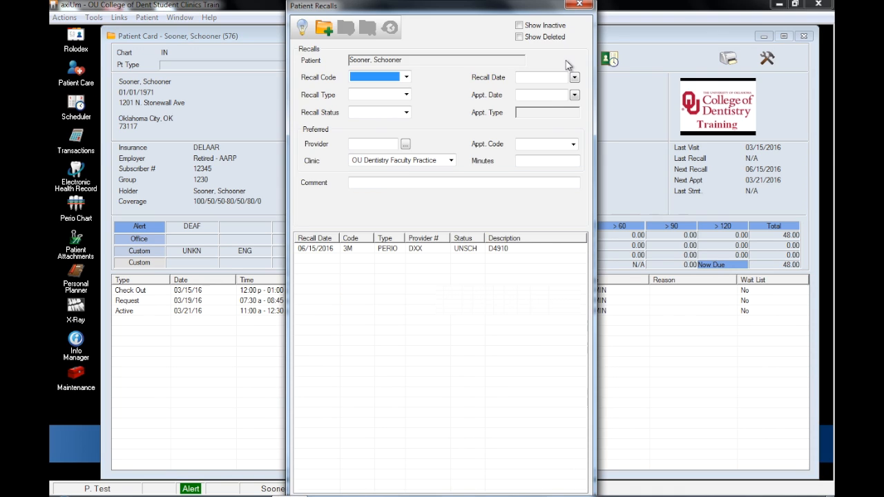
- Set the 3M PERIO recall's status to BOOKED and its recall date to 06/16/2016, save the change and close the recalls
{"action": "left_click", "coordinate": [476, 249]}
{"action": "left_click", "coordinate": [406, 112]}
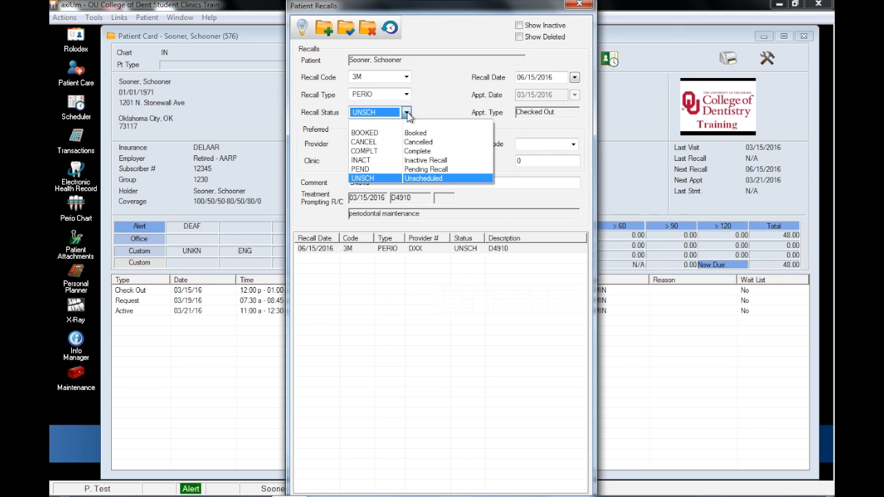
{"action": "left_click", "coordinate": [411, 132]}
{"action": "left_click", "coordinate": [574, 78]}
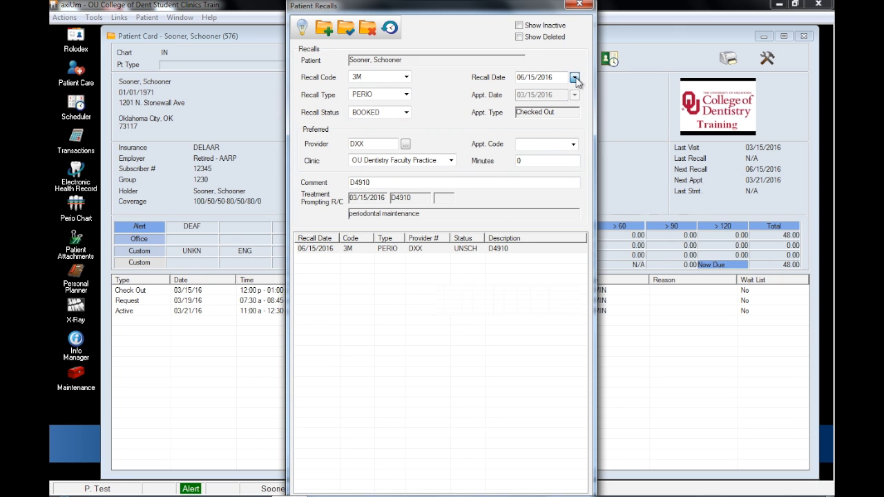
{"action": "left_click", "coordinate": [564, 147]}
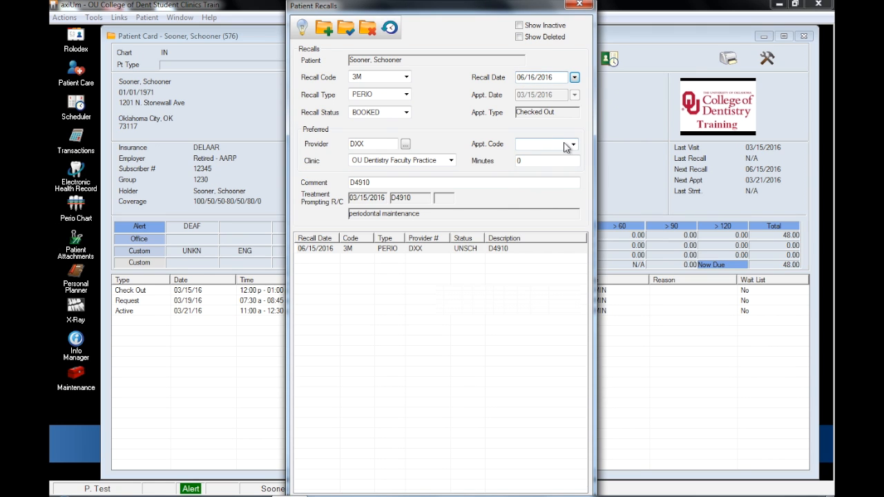
{"action": "left_click", "coordinate": [346, 29]}
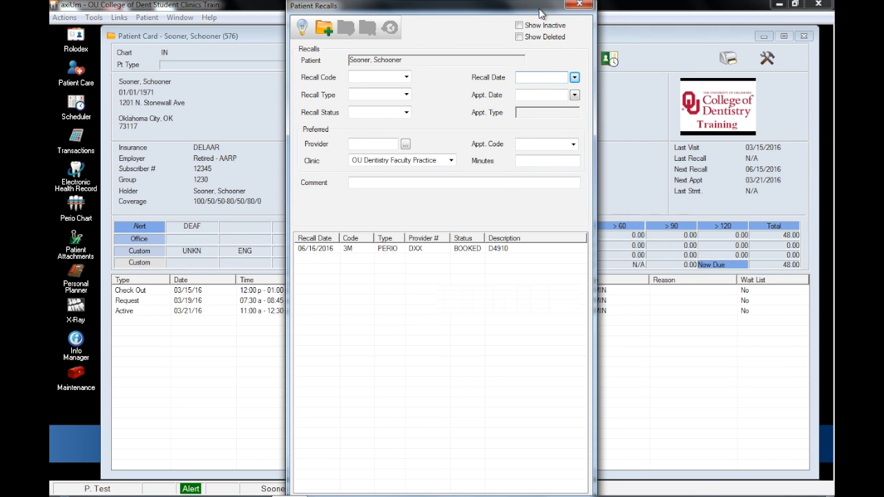
{"action": "left_click", "coordinate": [579, 4]}
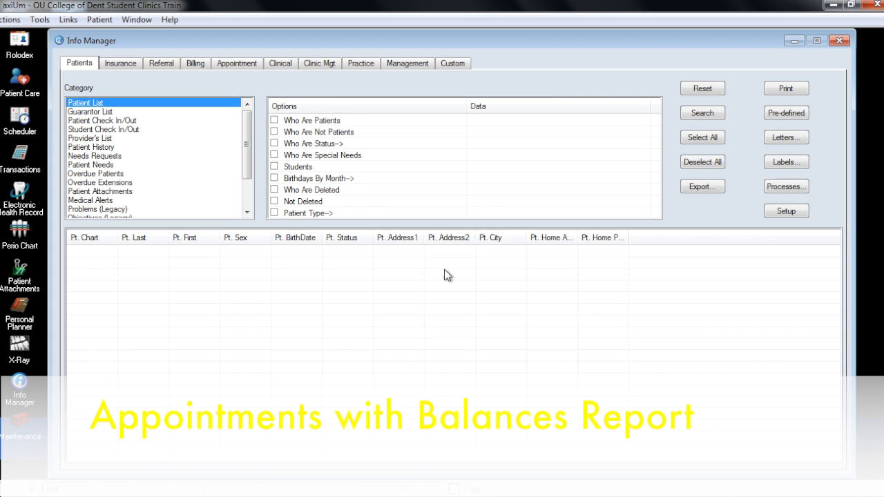
- Load the pre-defined report Appointments with Balances from the Appointment Procedures category in Info Manager
{"action": "left_click", "coordinate": [239, 64]}
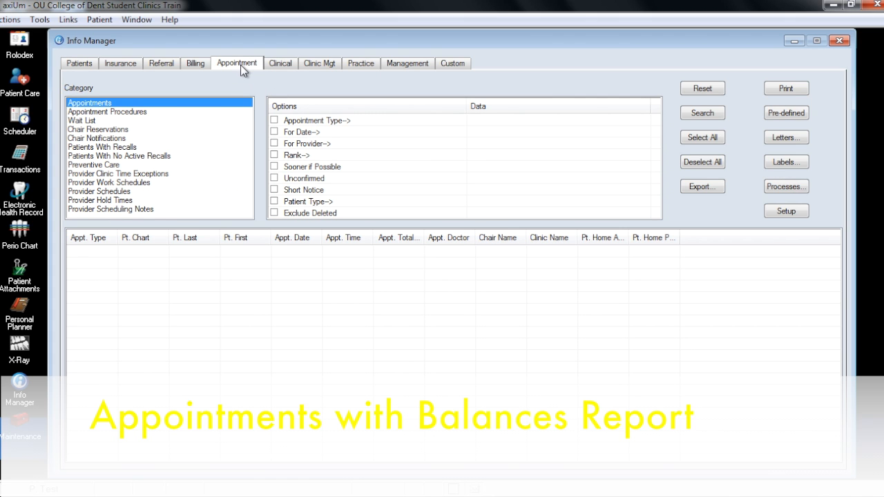
{"action": "left_click", "coordinate": [204, 112]}
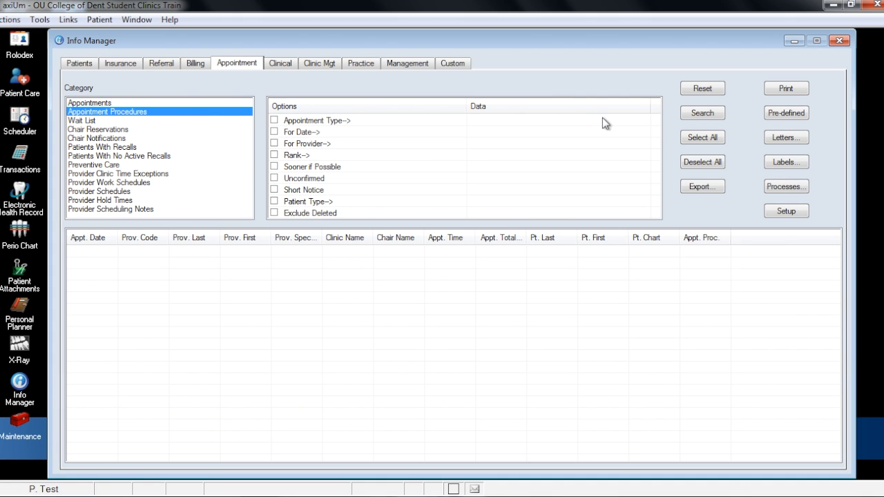
{"action": "left_click", "coordinate": [776, 117]}
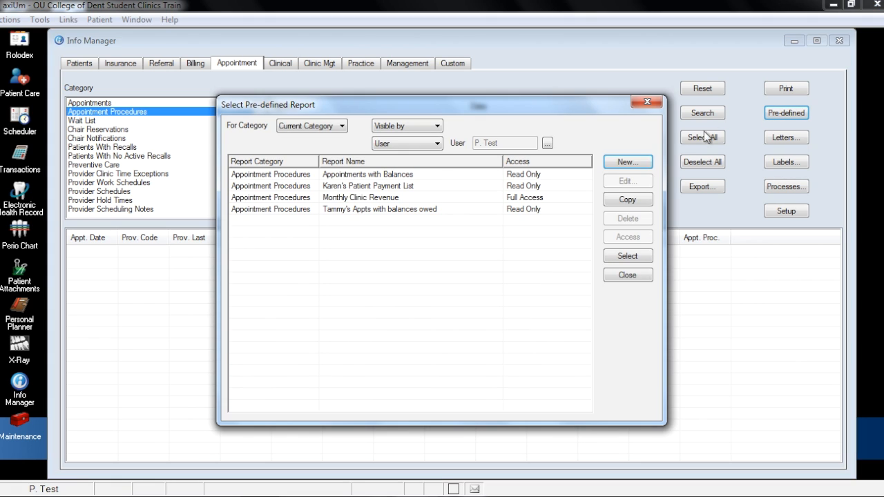
{"action": "double_click", "coordinate": [422, 176]}
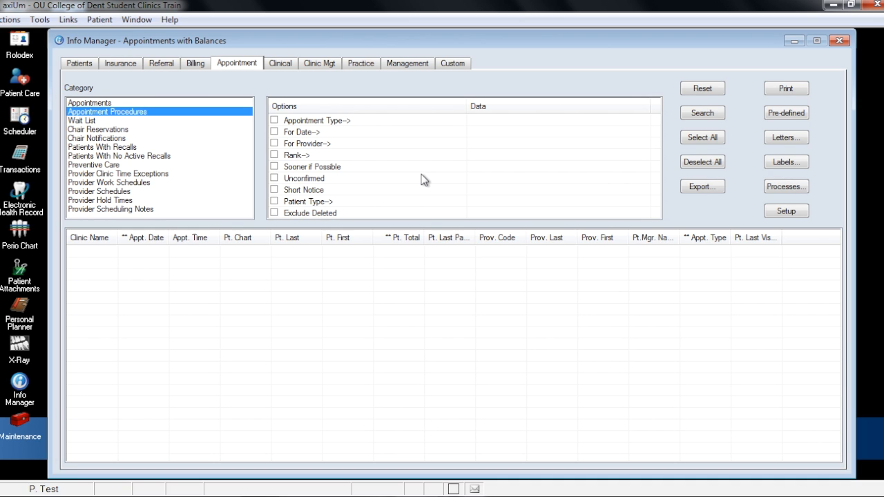
- Modify the Appt. Date column condition to Between 03/29/2016 and 04/05/2016 and close the conditions
{"action": "double_click", "coordinate": [151, 238]}
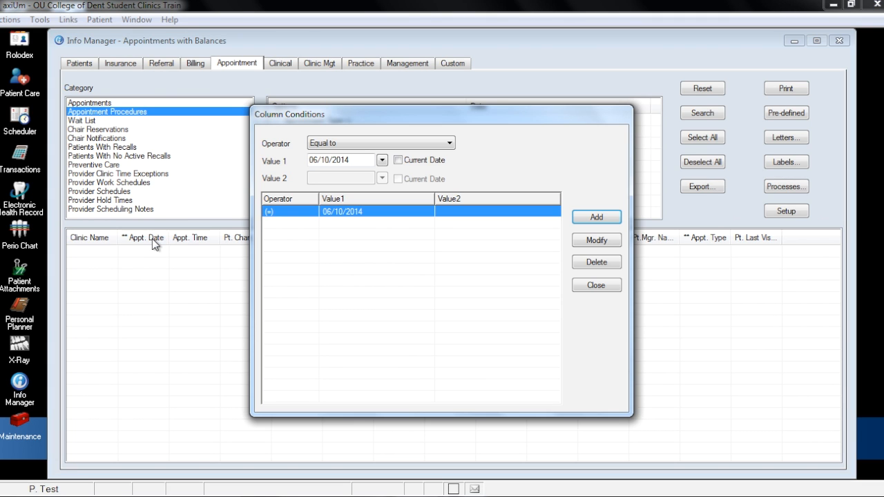
{"action": "left_click", "coordinate": [360, 146]}
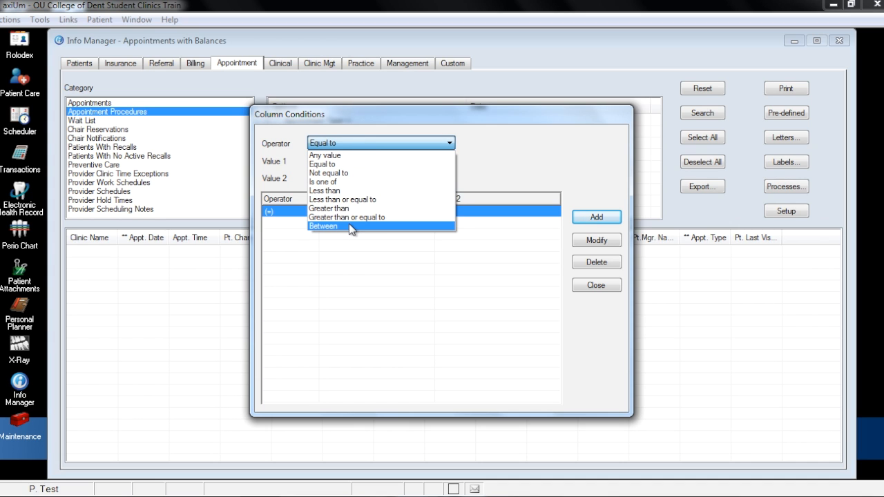
{"action": "left_click", "coordinate": [349, 226]}
{"action": "left_click", "coordinate": [382, 160]}
{"action": "left_click", "coordinate": [337, 257]}
{"action": "left_click", "coordinate": [381, 178]}
{"action": "left_click", "coordinate": [410, 193]}
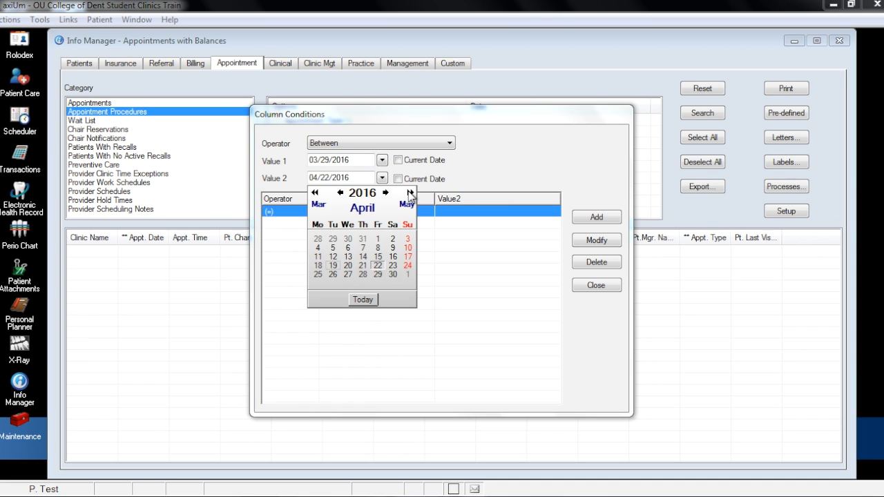
{"action": "left_click", "coordinate": [332, 248]}
{"action": "left_click", "coordinate": [596, 240]}
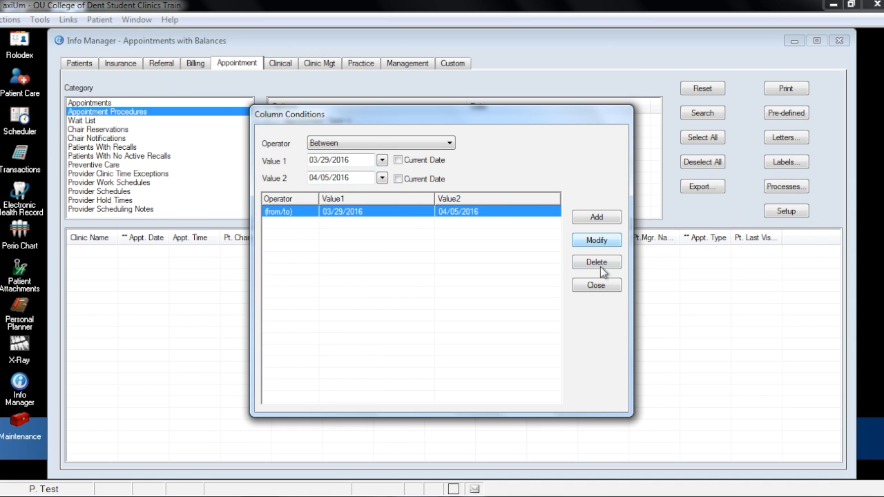
{"action": "left_click", "coordinate": [596, 285]}
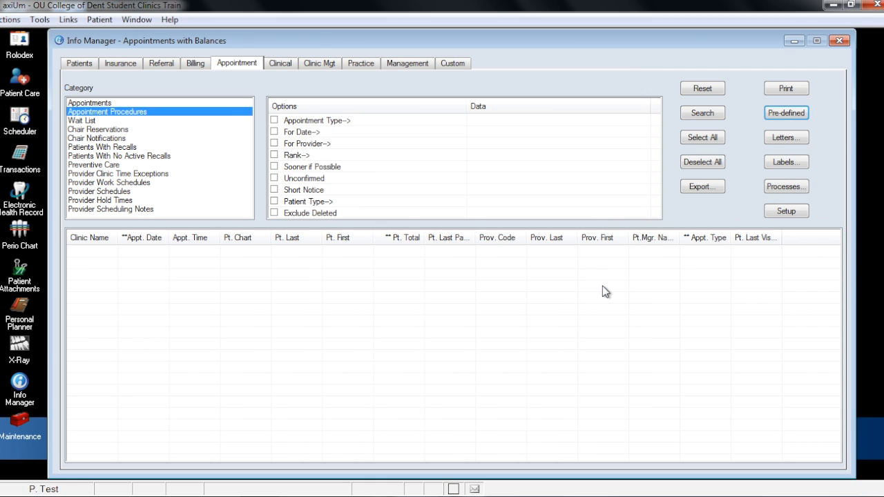
- Add a Clinic Name condition equal to AEGD and run the report search using the existing patient balance batch values
{"action": "double_click", "coordinate": [88, 239]}
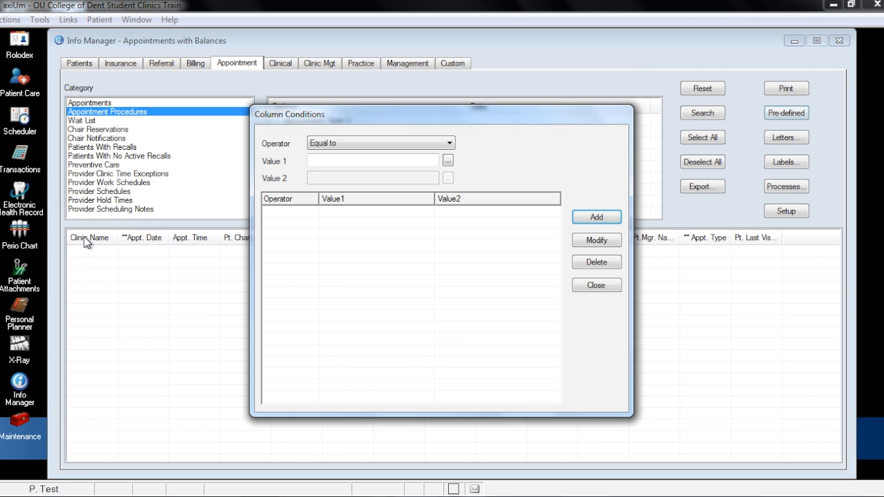
{"action": "left_click", "coordinate": [447, 160]}
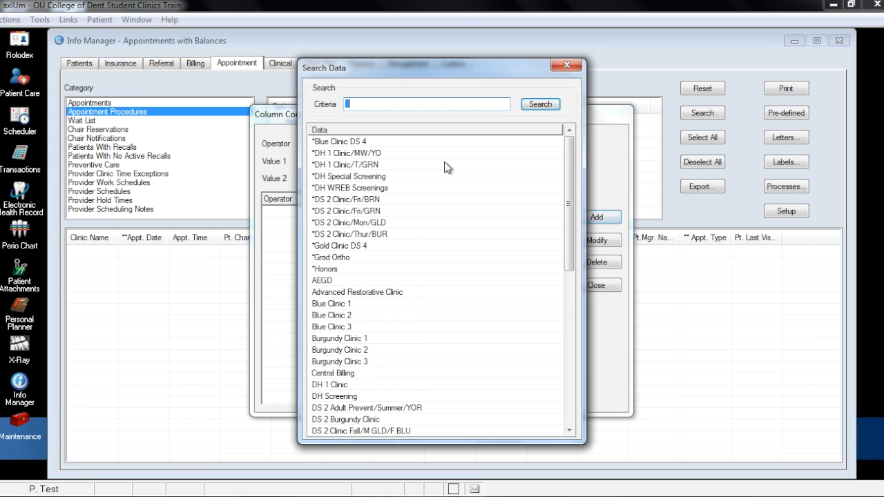
{"action": "double_click", "coordinate": [339, 281]}
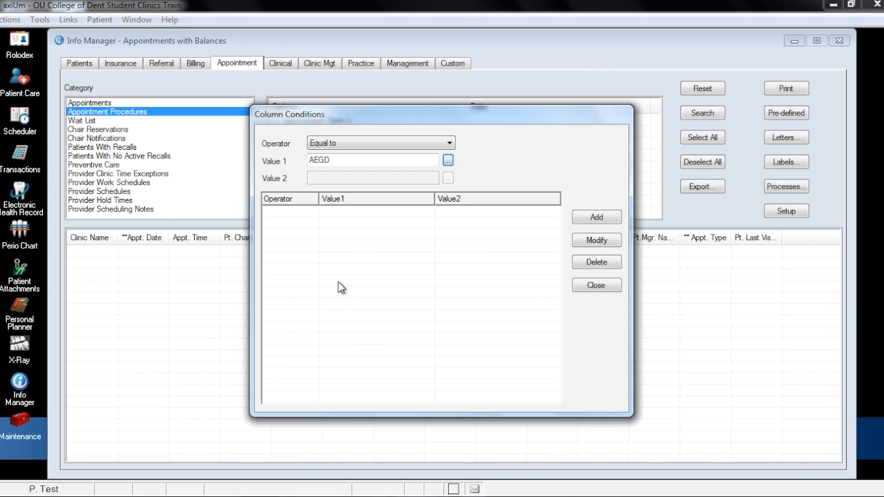
{"action": "left_click", "coordinate": [595, 218]}
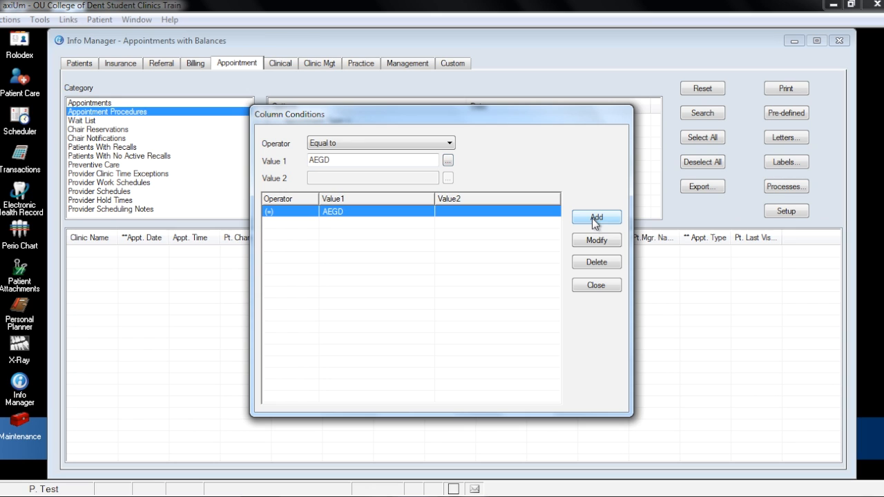
{"action": "left_click", "coordinate": [594, 286]}
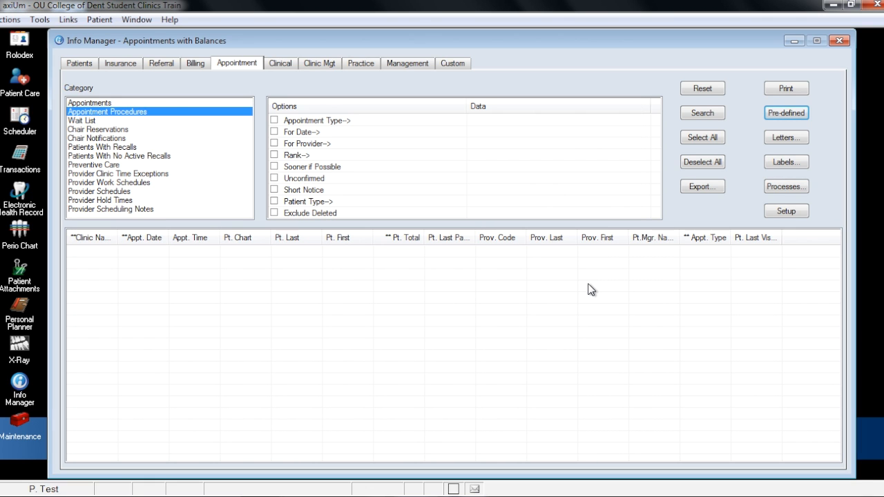
{"action": "left_click", "coordinate": [703, 114]}
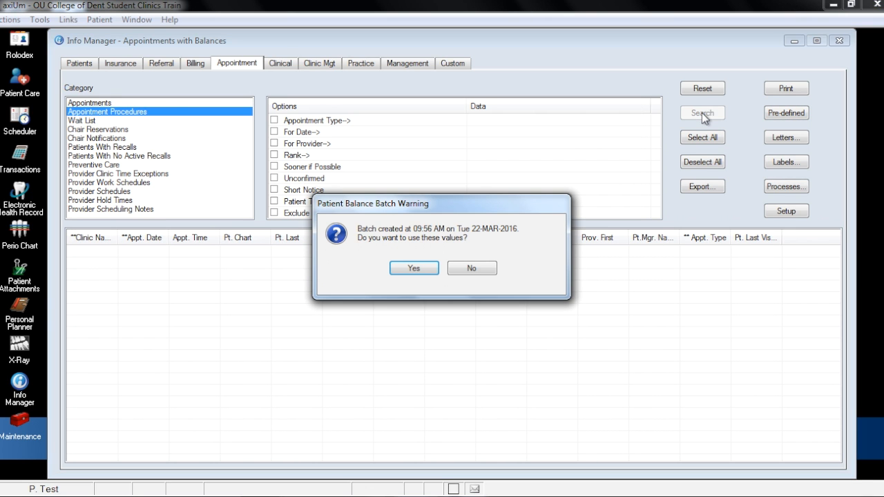
{"action": "left_click", "coordinate": [415, 269]}
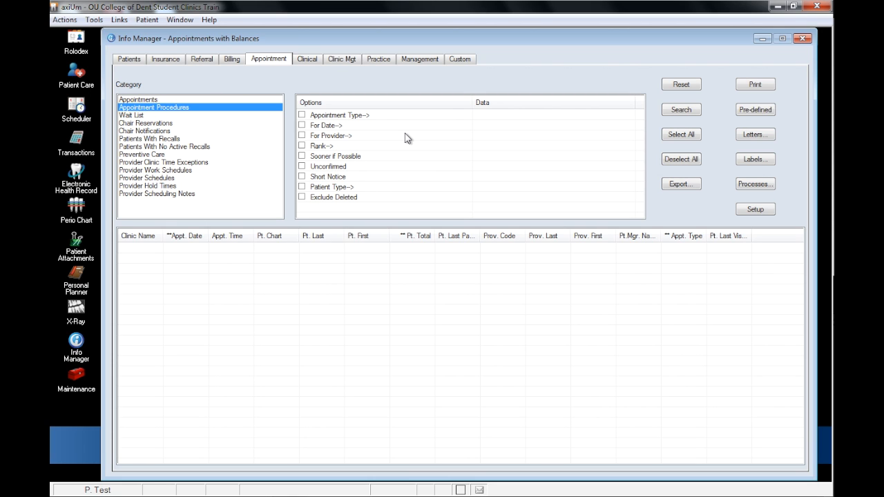
- Preview the Practice category's Missing Charges report for 03/14/2016, based on appointments for the selected clinics, and close it
{"action": "left_click", "coordinate": [381, 61]}
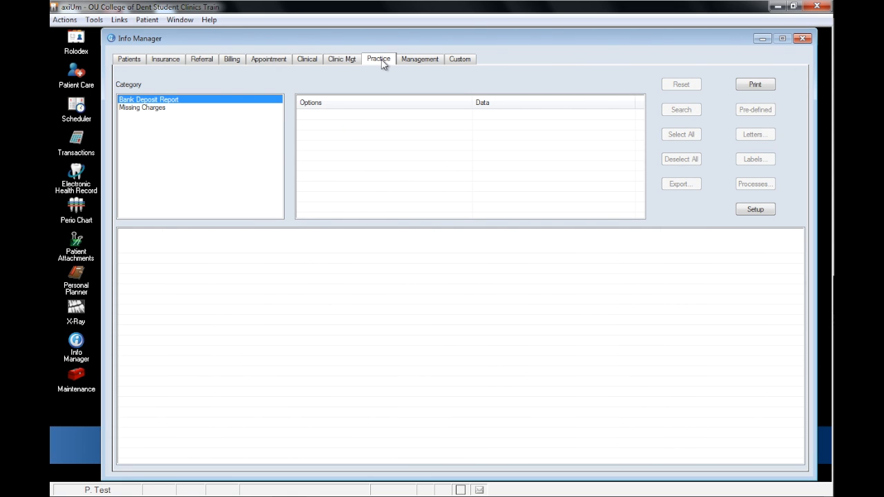
{"action": "double_click", "coordinate": [172, 108]}
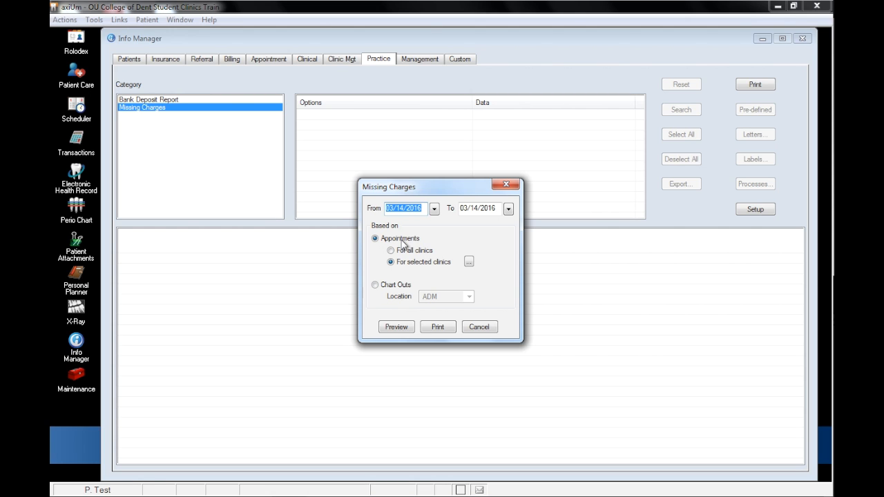
{"action": "left_click", "coordinate": [468, 261]}
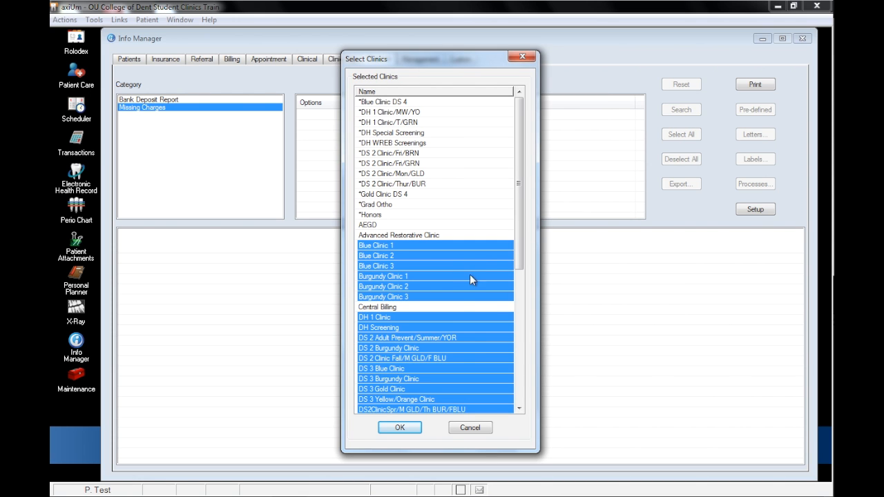
{"action": "left_click", "coordinate": [400, 428]}
{"action": "left_click", "coordinate": [396, 326]}
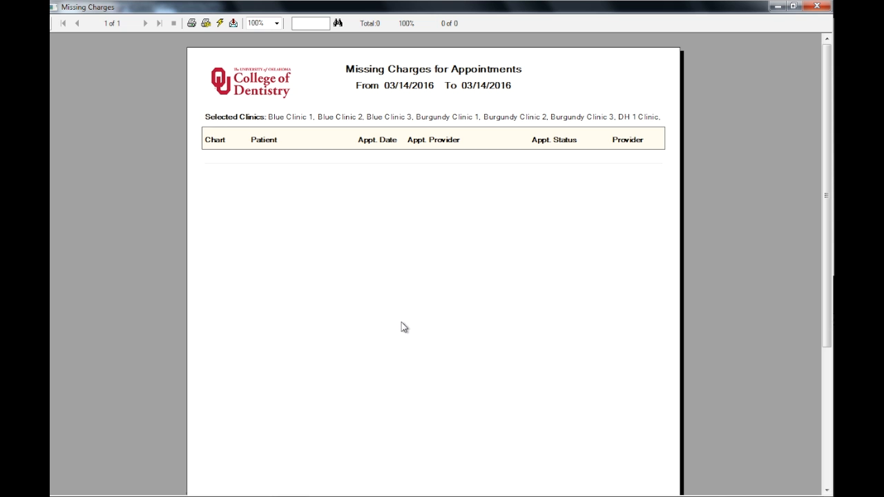
{"action": "left_click", "coordinate": [817, 6]}
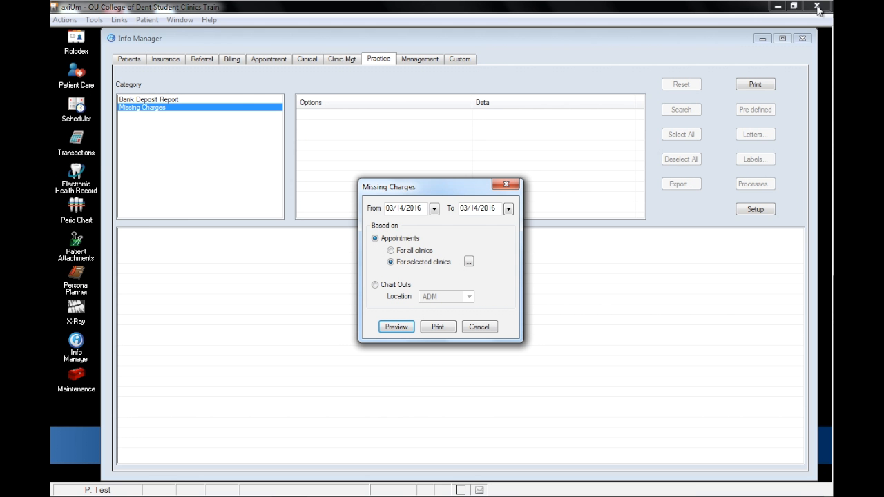
{"action": "left_click", "coordinate": [507, 185]}
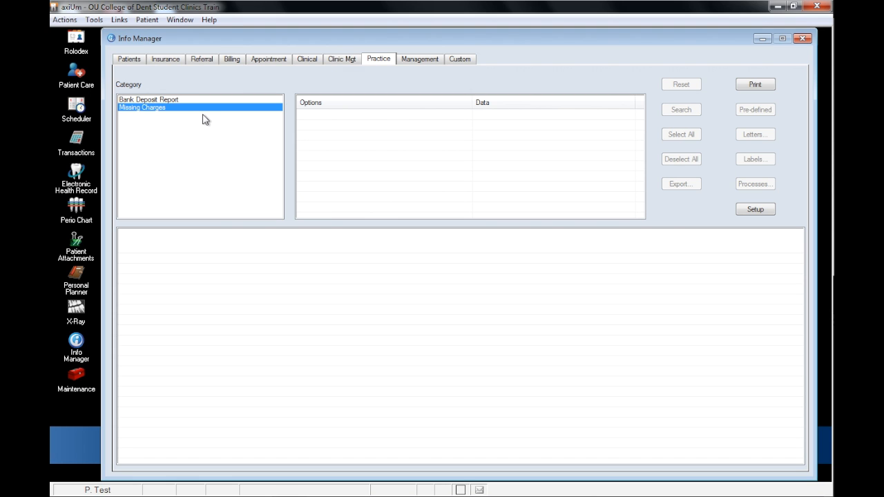
- Preview the Bank Deposit Report by user Self for 03/14/2016, and close it
{"action": "double_click", "coordinate": [169, 101]}
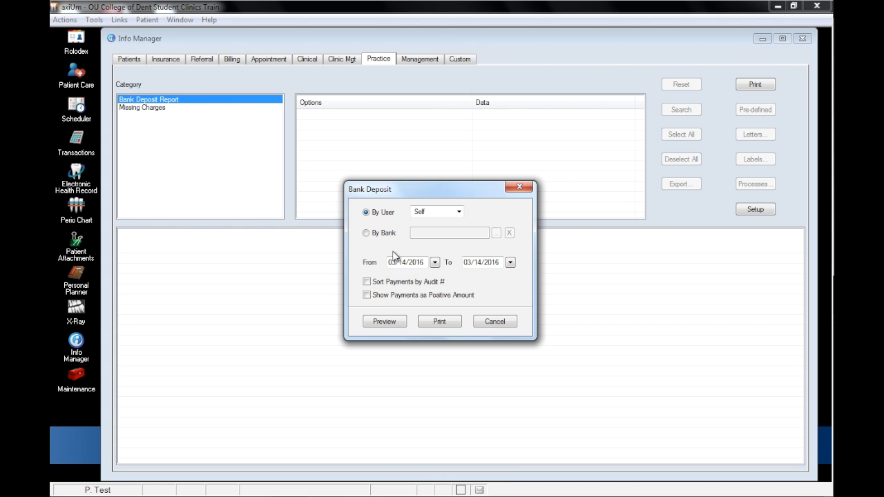
{"action": "left_click", "coordinate": [394, 322]}
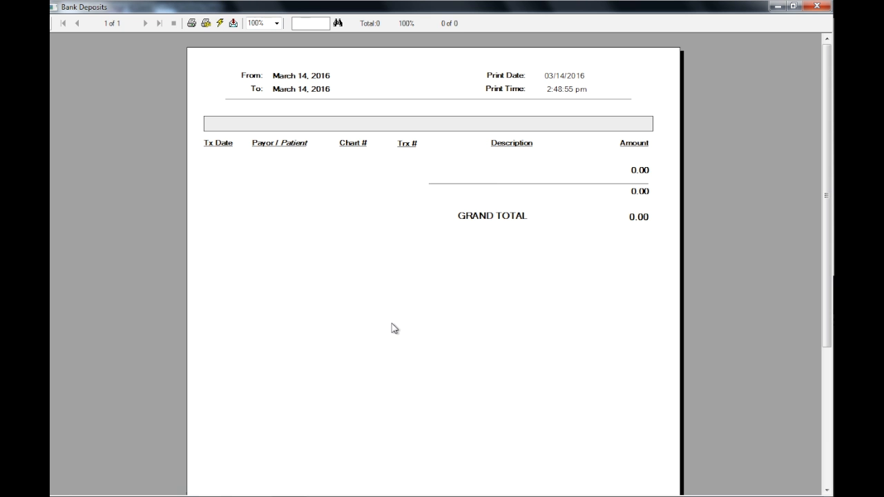
{"action": "left_click", "coordinate": [816, 6]}
{"action": "left_click", "coordinate": [526, 184]}
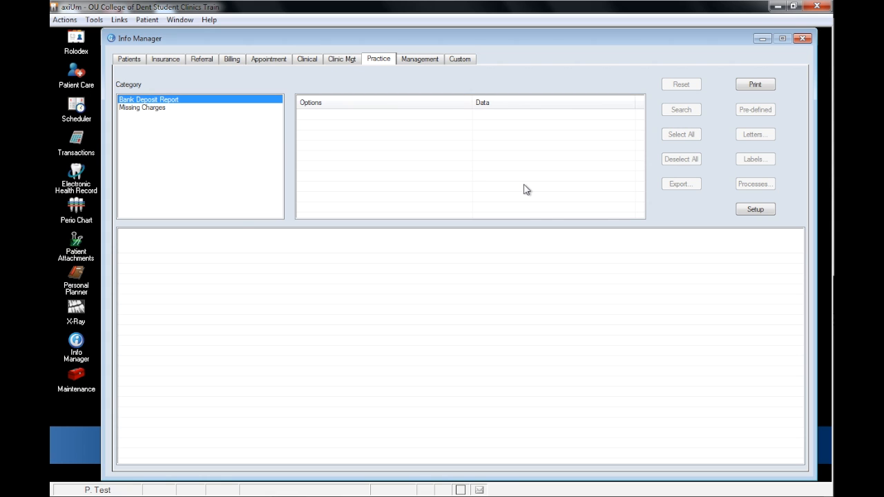
- Load the pre-defined report In Process Txment OU Dent from the Treatments category of the Billing reports
{"action": "left_click", "coordinate": [233, 61]}
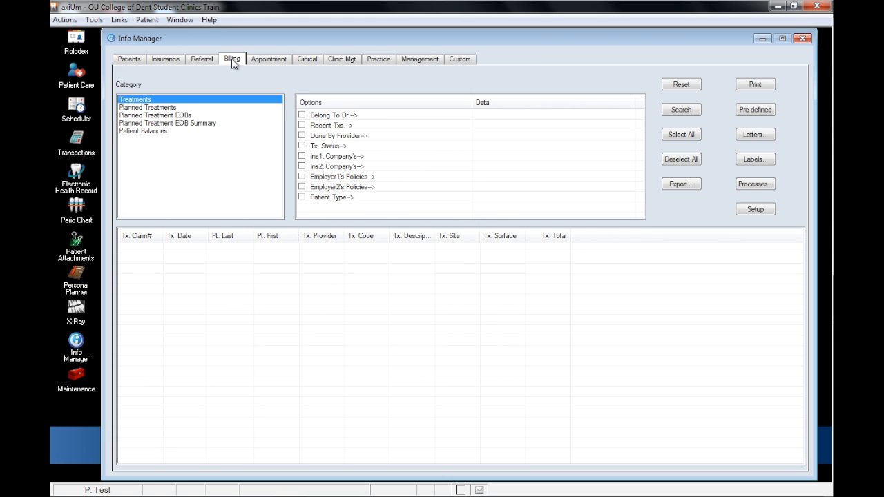
{"action": "left_click", "coordinate": [739, 112]}
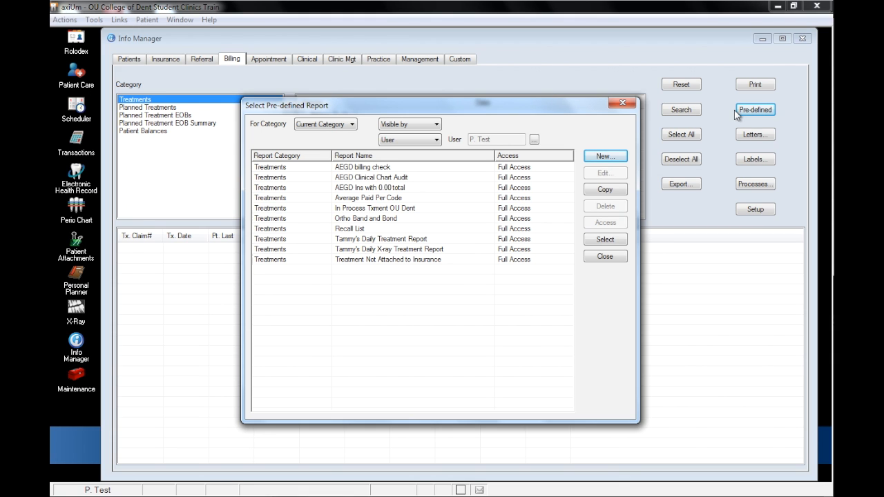
{"action": "double_click", "coordinate": [414, 207]}
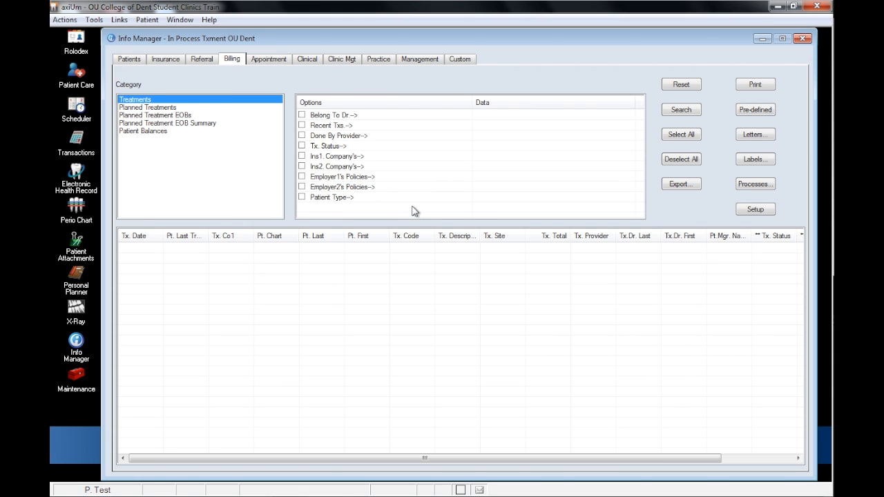
- Run the search for the In Process Txment OU Dent treatments report
{"action": "left_click", "coordinate": [679, 110]}
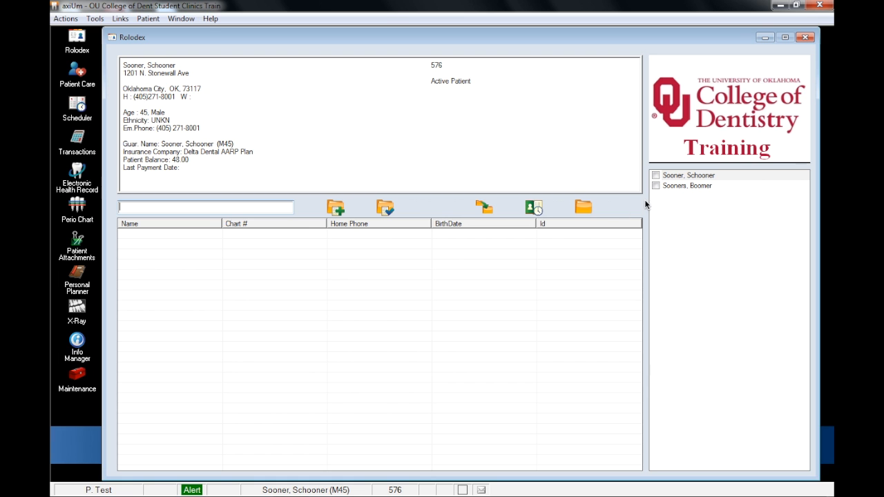
- Load the first patient in the Rolodex list and view the OUCOD Medical History among the forms in their Electronic Health Record
{"action": "left_click", "coordinate": [695, 175]}
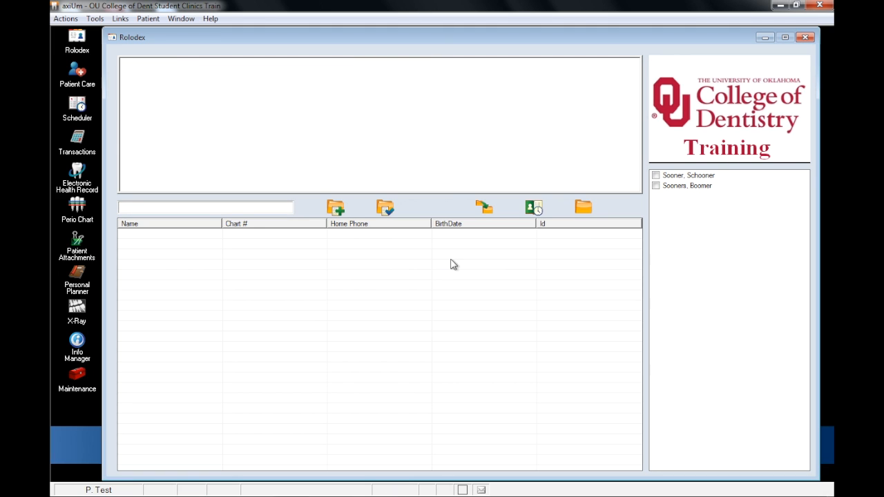
{"action": "left_click", "coordinate": [681, 178]}
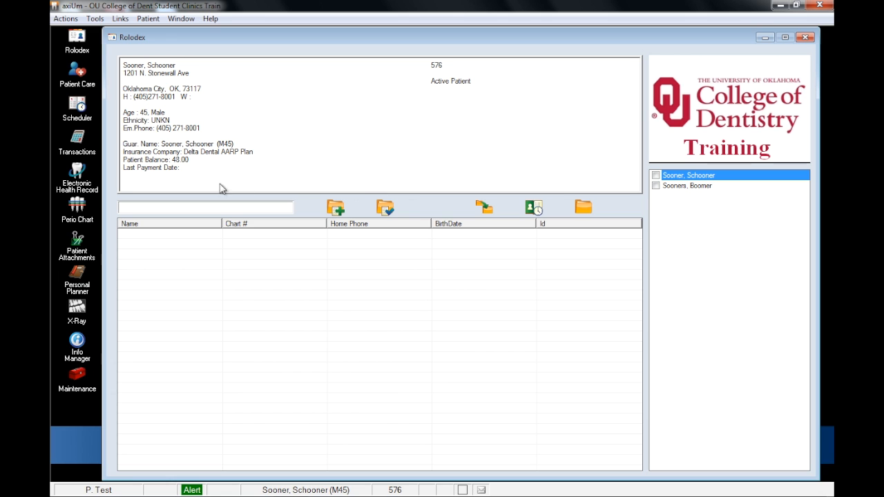
{"action": "left_click", "coordinate": [80, 176]}
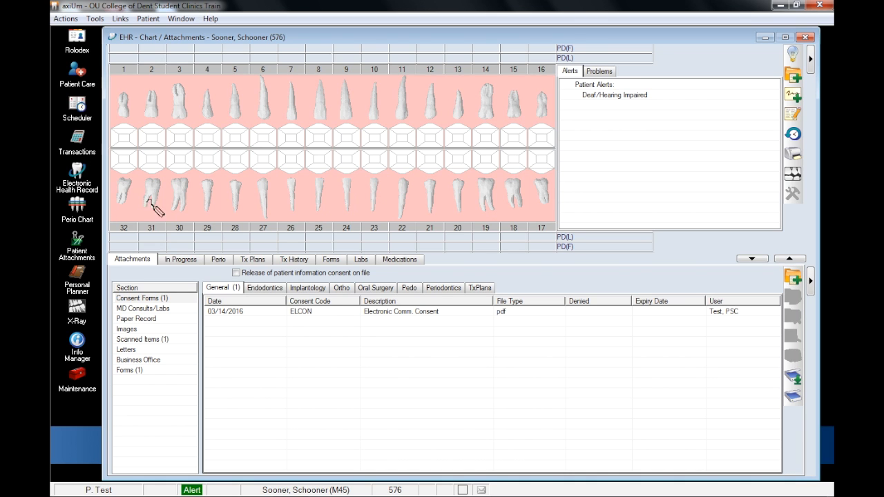
{"action": "left_click", "coordinate": [331, 260]}
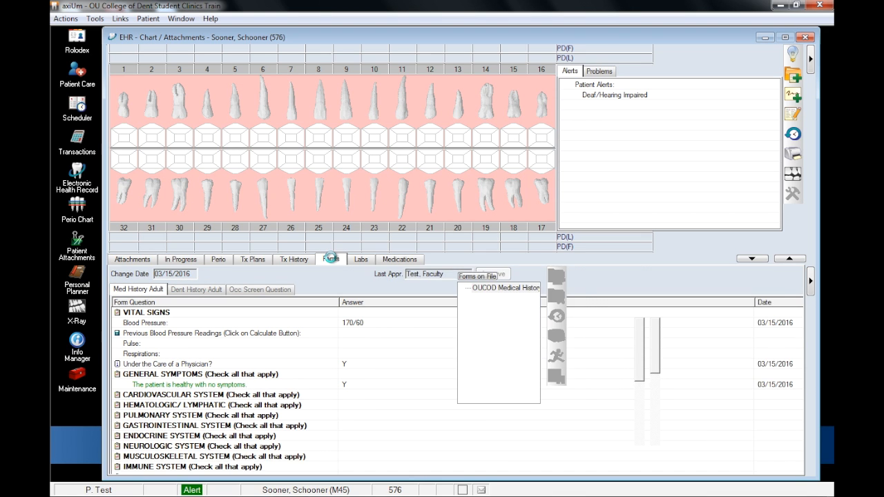
{"action": "left_click", "coordinate": [692, 286]}
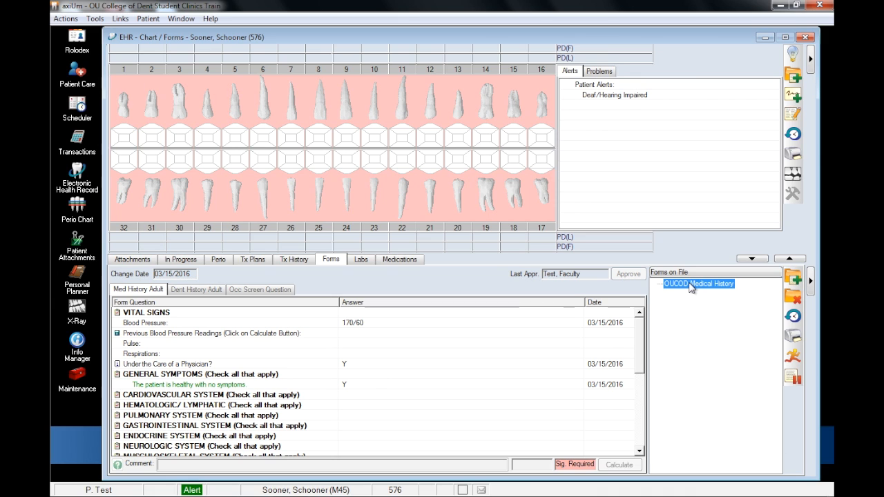
- Open the OUCOD Medical History form from the Med History forms in the patient's Patient Attachments
{"action": "left_click", "coordinate": [78, 242]}
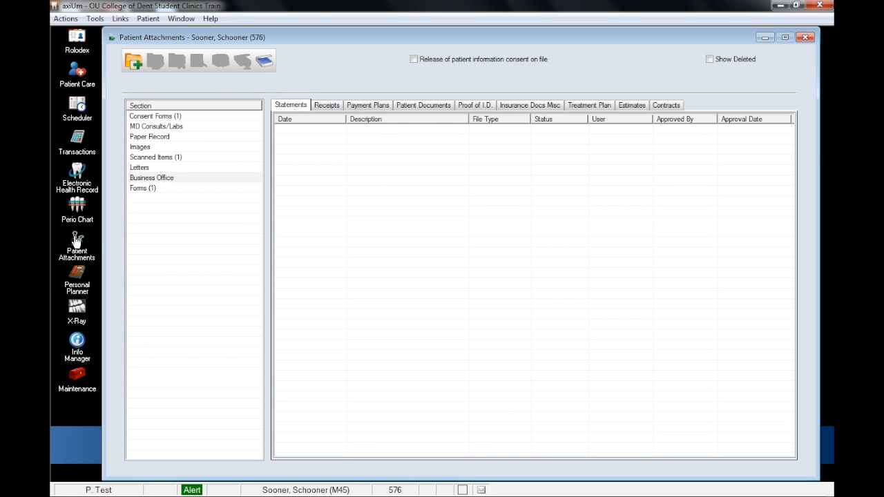
{"action": "left_click", "coordinate": [139, 191]}
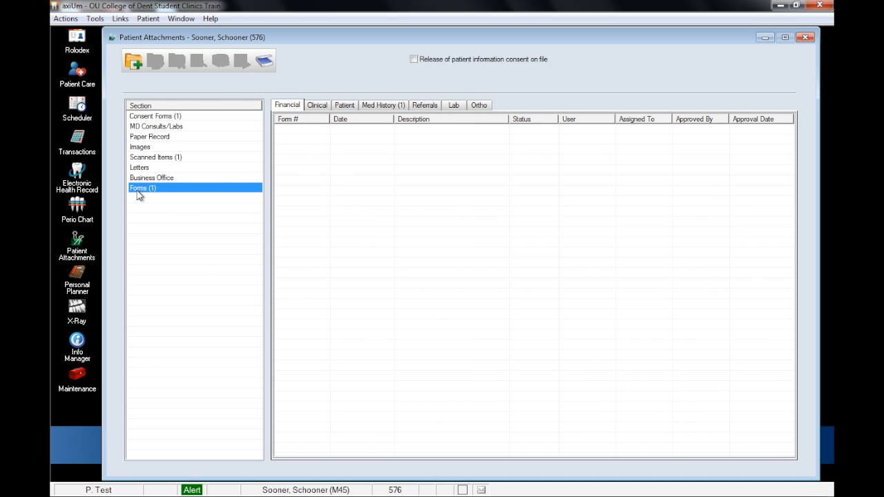
{"action": "left_click", "coordinate": [371, 108]}
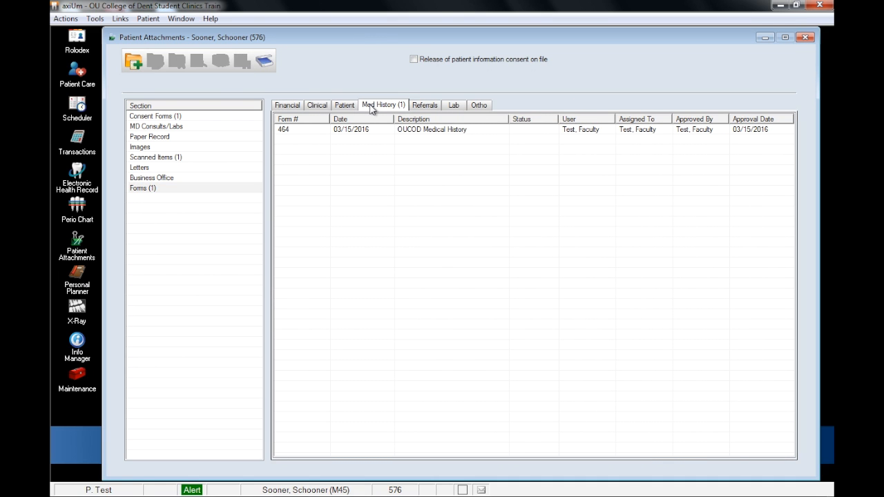
{"action": "left_click", "coordinate": [366, 132]}
{"action": "double_click", "coordinate": [388, 130]}
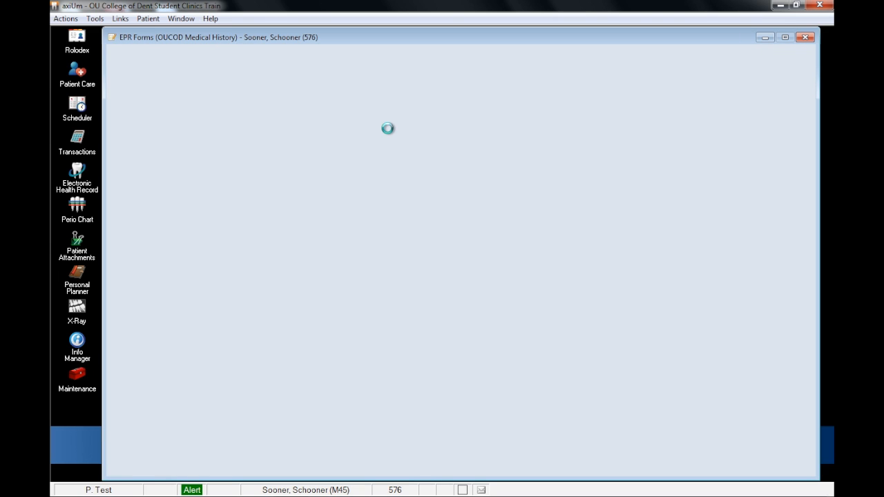